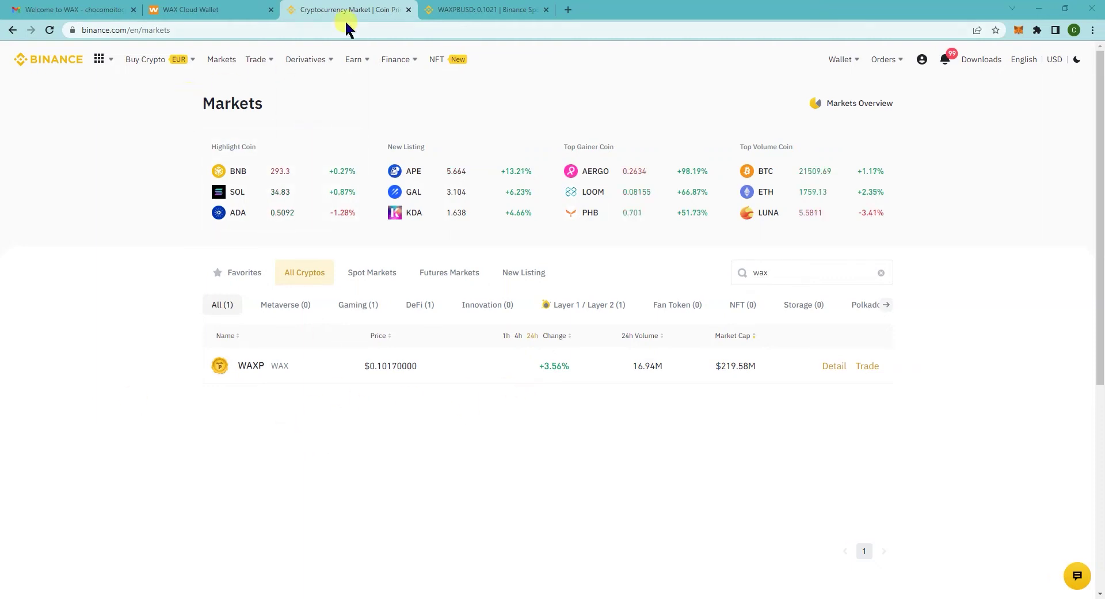
- Open Binance's Fiat and Spot wallet and filter it by 'waxp', showing 90.902 WAXP
{"action": "left_click", "coordinate": [225, 11]}
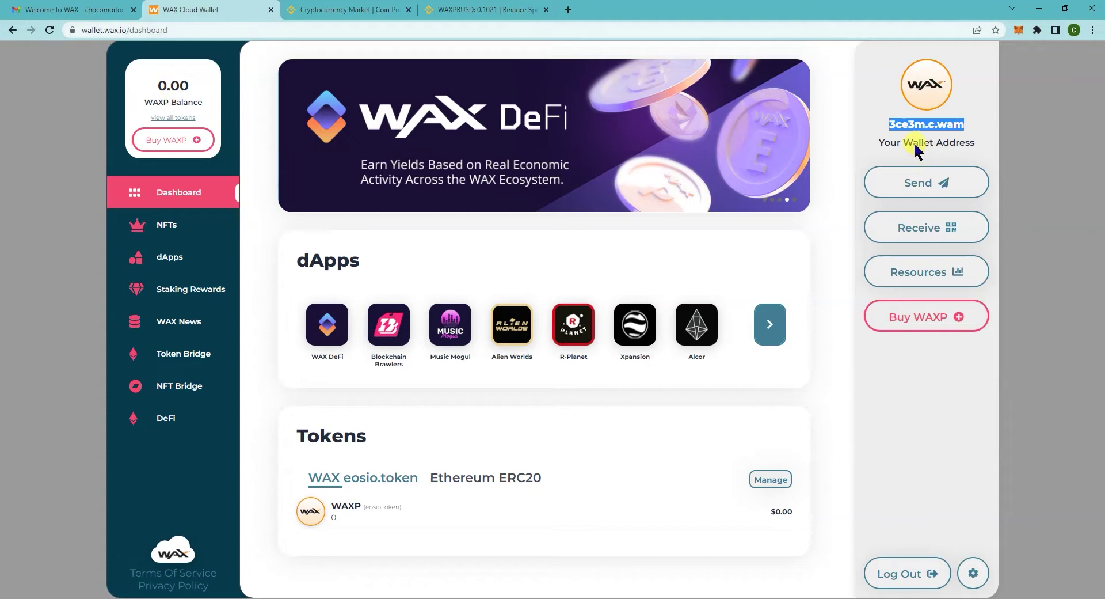
{"action": "left_click", "coordinate": [353, 9]}
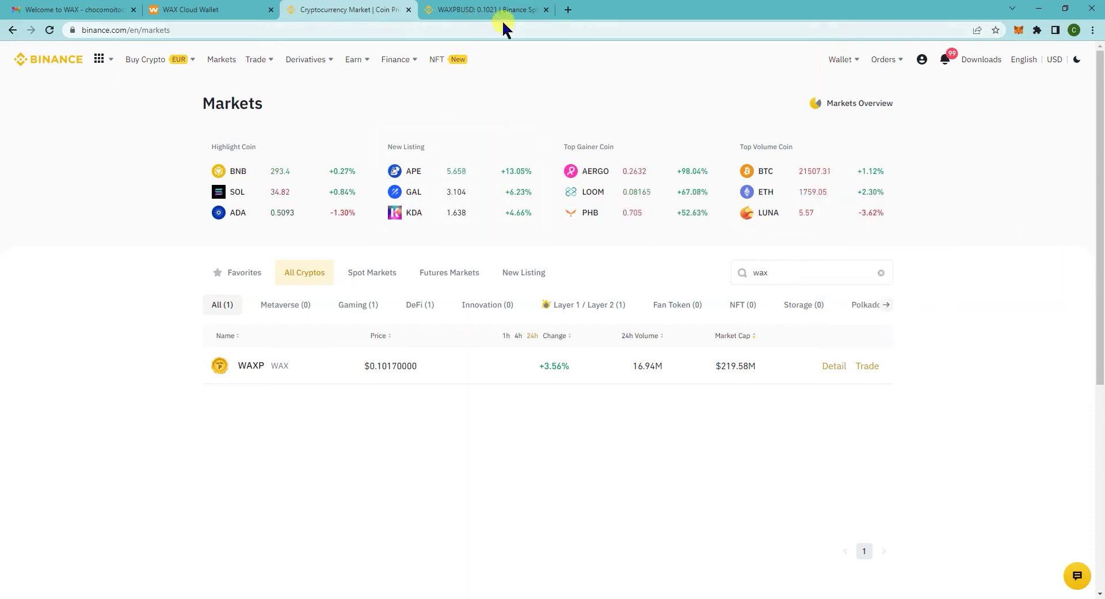
{"action": "mouse_move", "coordinate": [839, 60]}
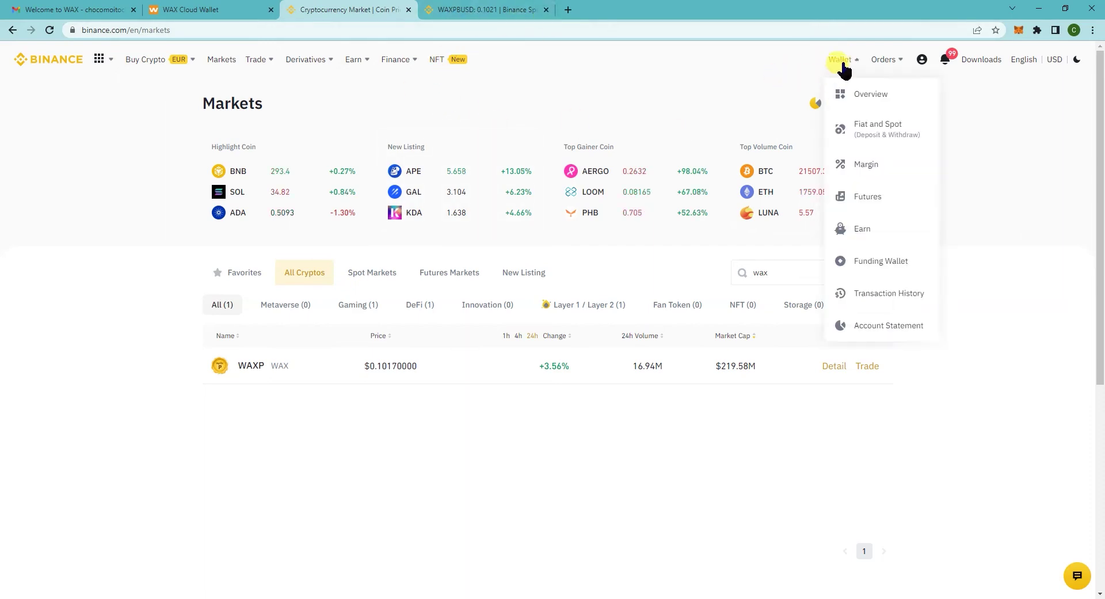
{"action": "left_click", "coordinate": [880, 138]}
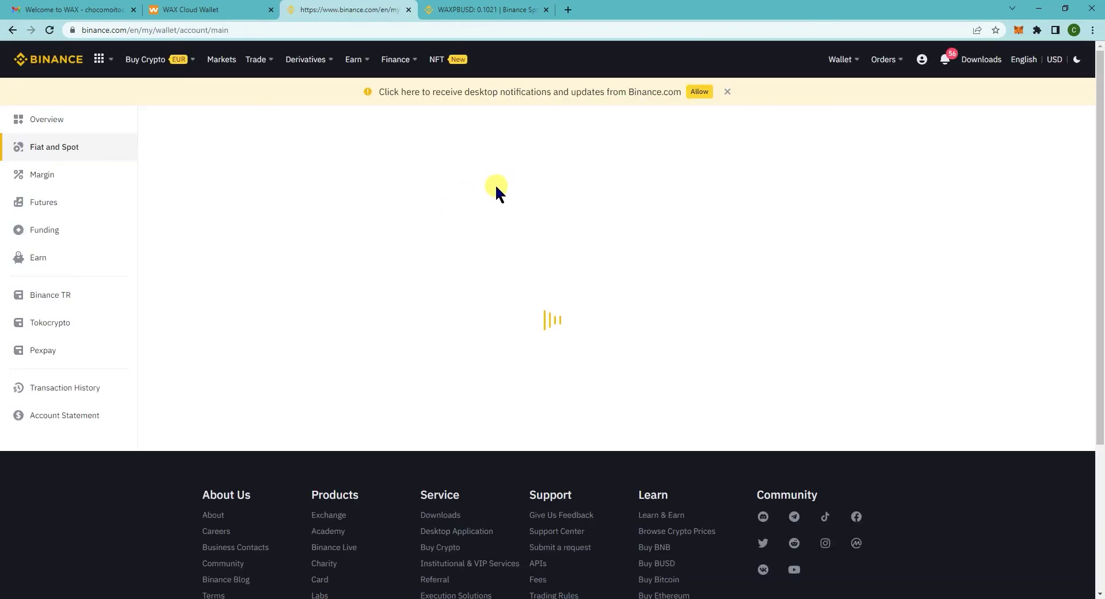
{"action": "type", "text": "wax"}
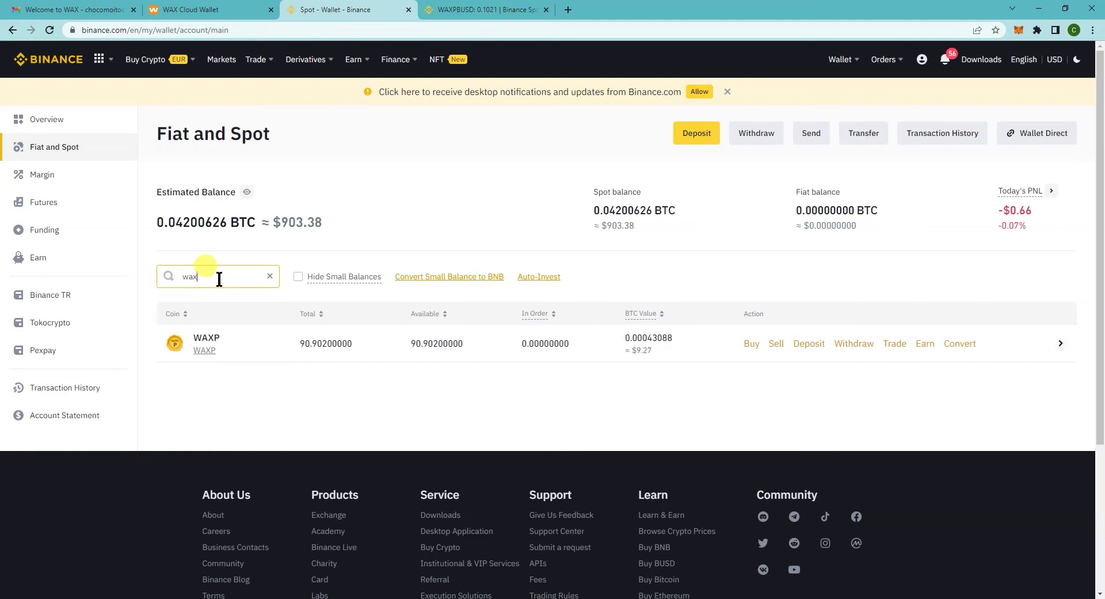
{"action": "type", "text": "p"}
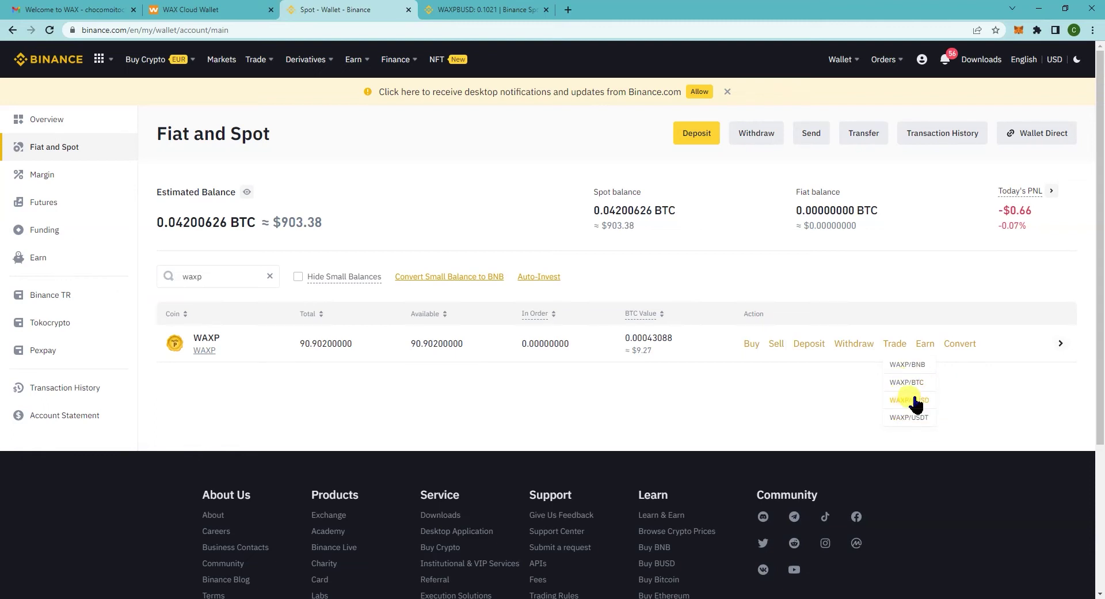
- Search the Binance markets for 'wax', then filter the trading pairs by 'wax' to find WAXP/USDT
{"action": "left_click", "coordinate": [488, 10]}
{"action": "left_click", "coordinate": [545, 10]}
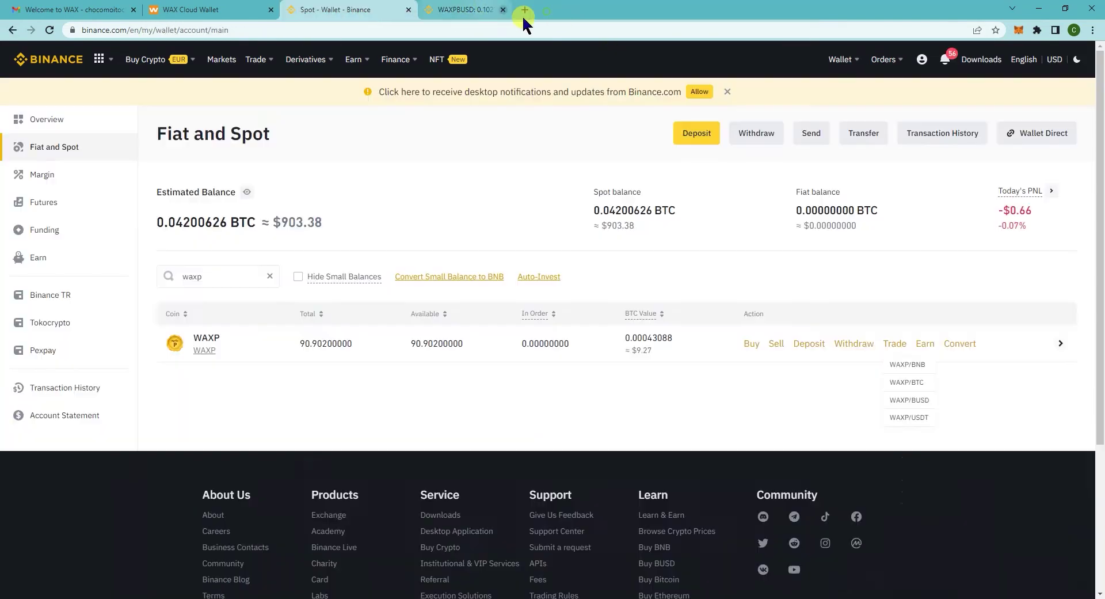
{"action": "left_click", "coordinate": [214, 61]}
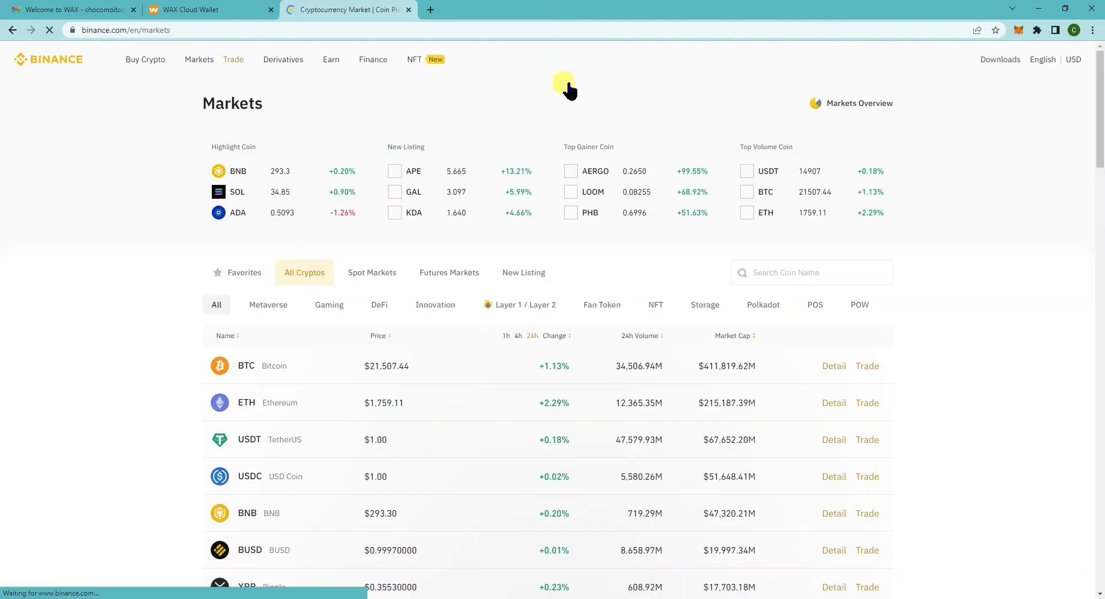
{"action": "left_click", "coordinate": [802, 274]}
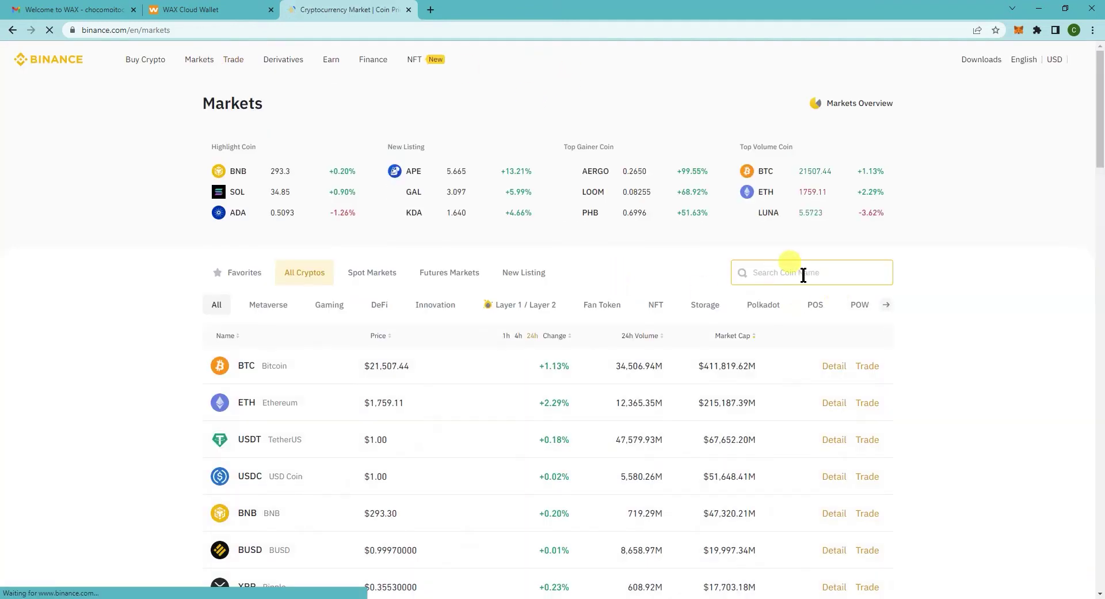
{"action": "type", "text": "wax"}
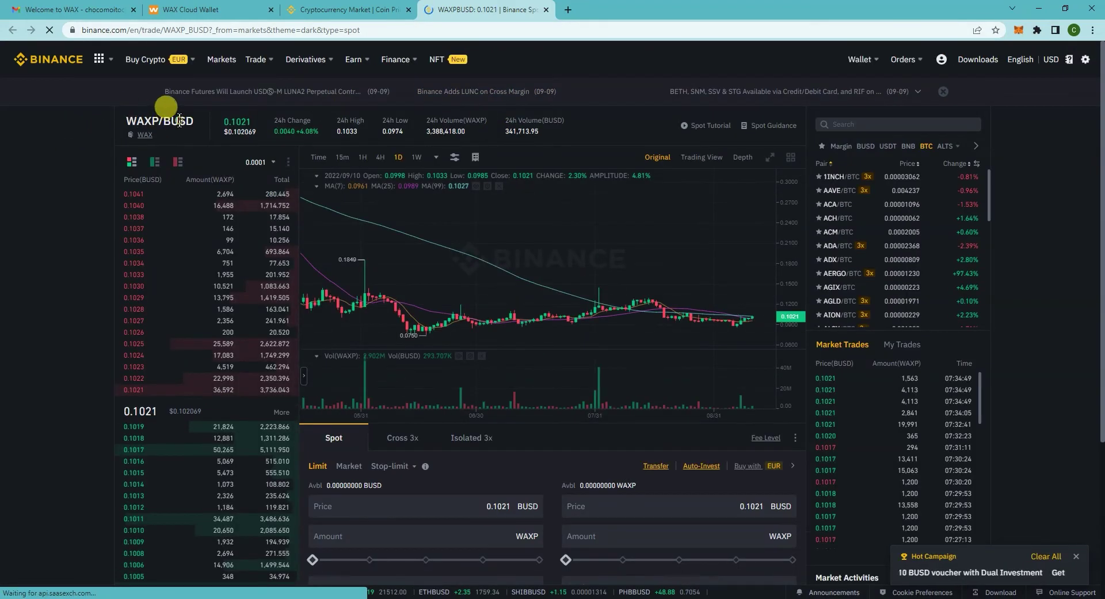
{"action": "left_click_drag", "start_coordinate": [180, 119], "coordinate": [138, 121]}
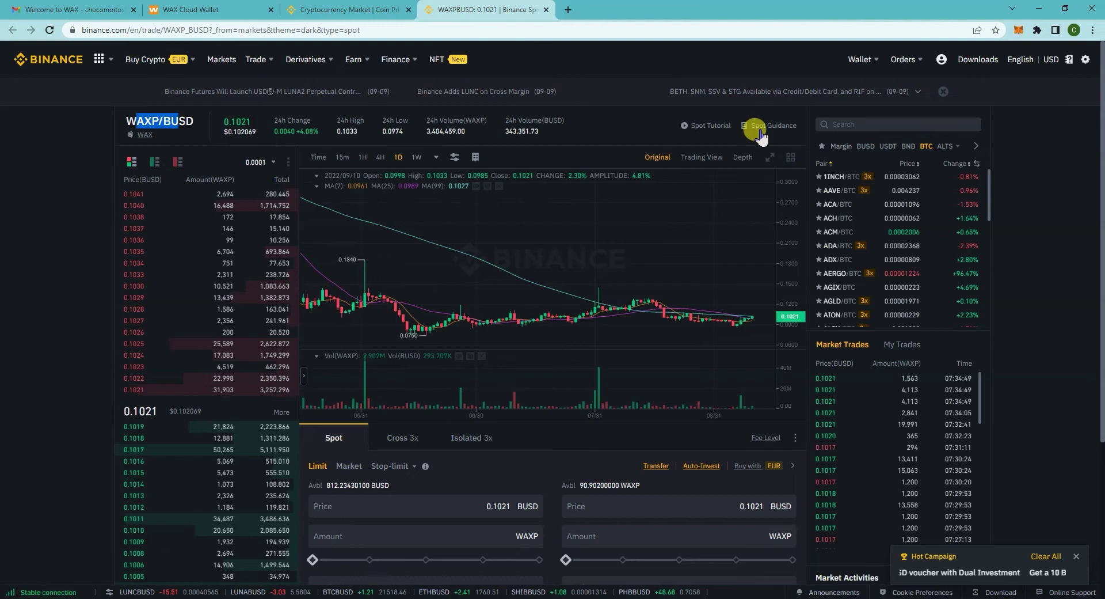
{"action": "left_click", "coordinate": [867, 124]}
{"action": "type", "text": "waxp"}
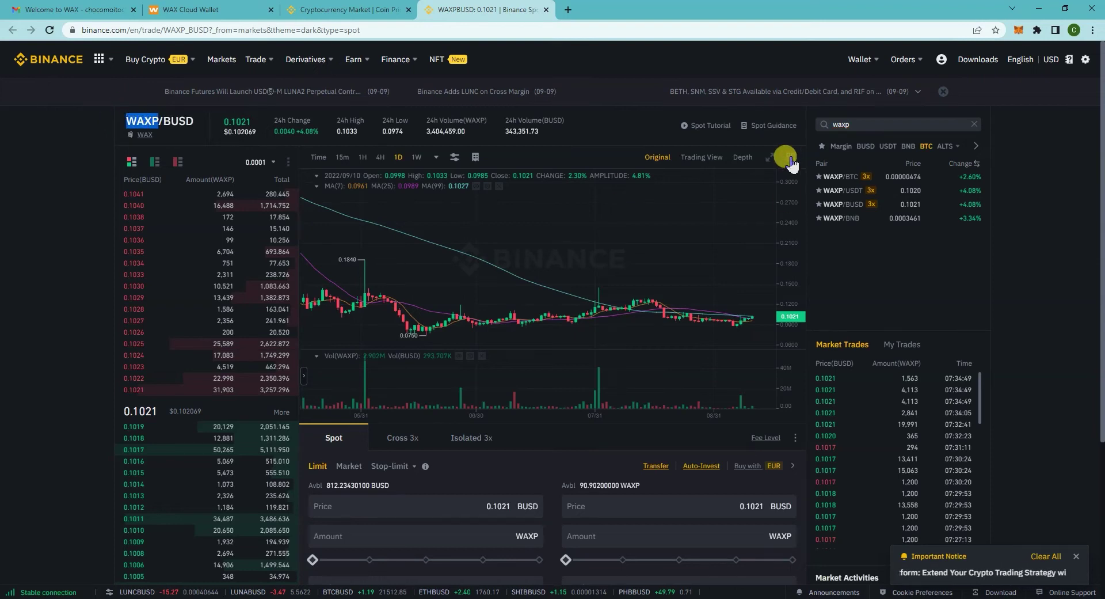
- Open the WAXP/USDT pair and set the buy order type to Market
{"action": "left_click", "coordinate": [848, 192]}
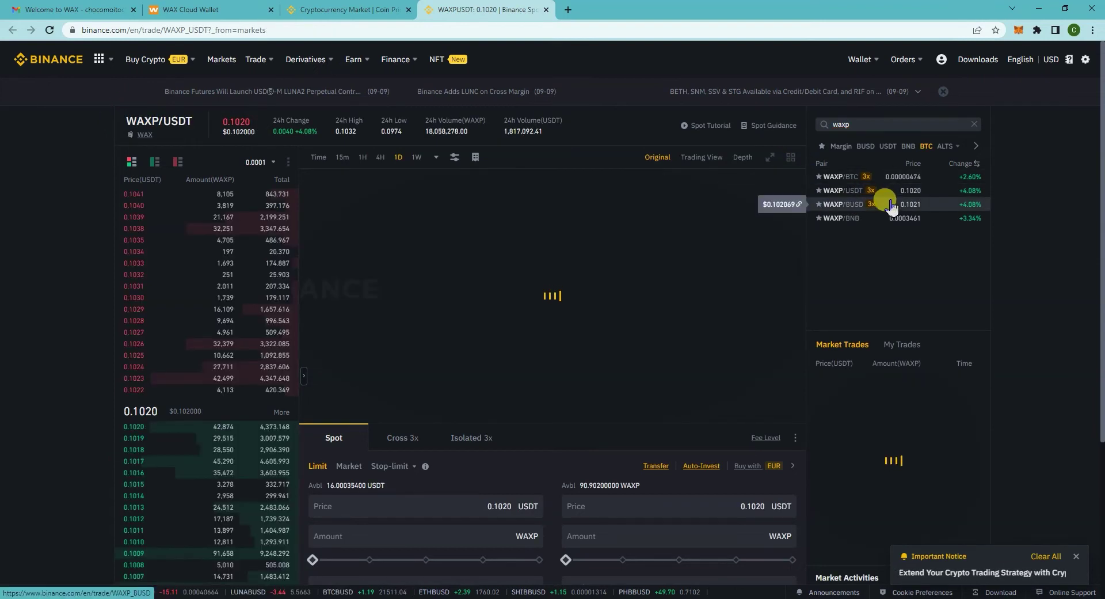
{"action": "scroll", "coordinate": [653, 129], "scroll_direction": "down", "scroll_amount": 1}
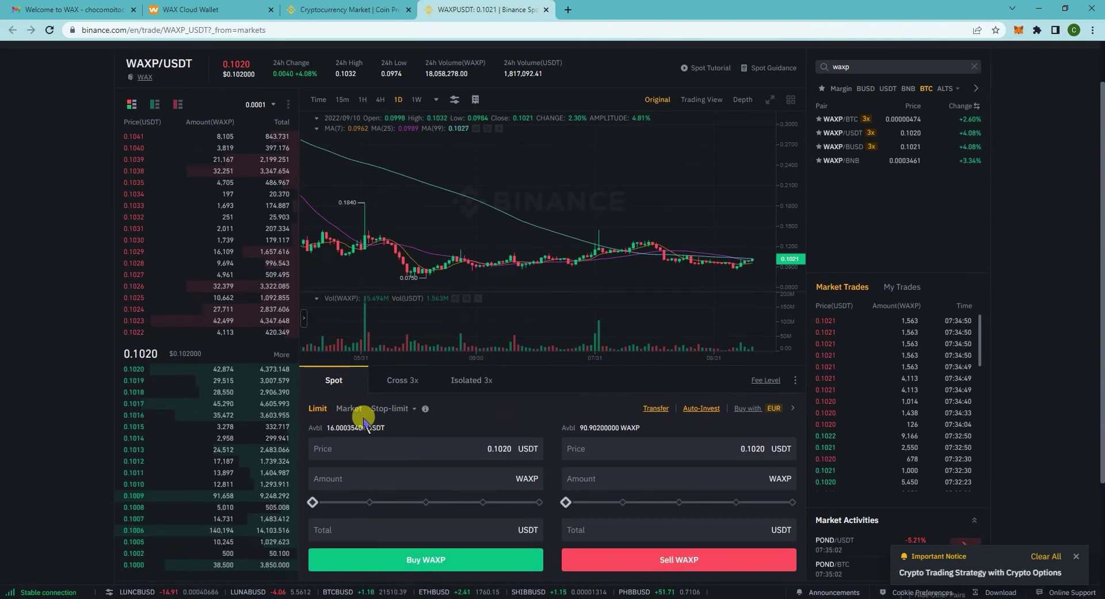
{"action": "left_click", "coordinate": [327, 452]}
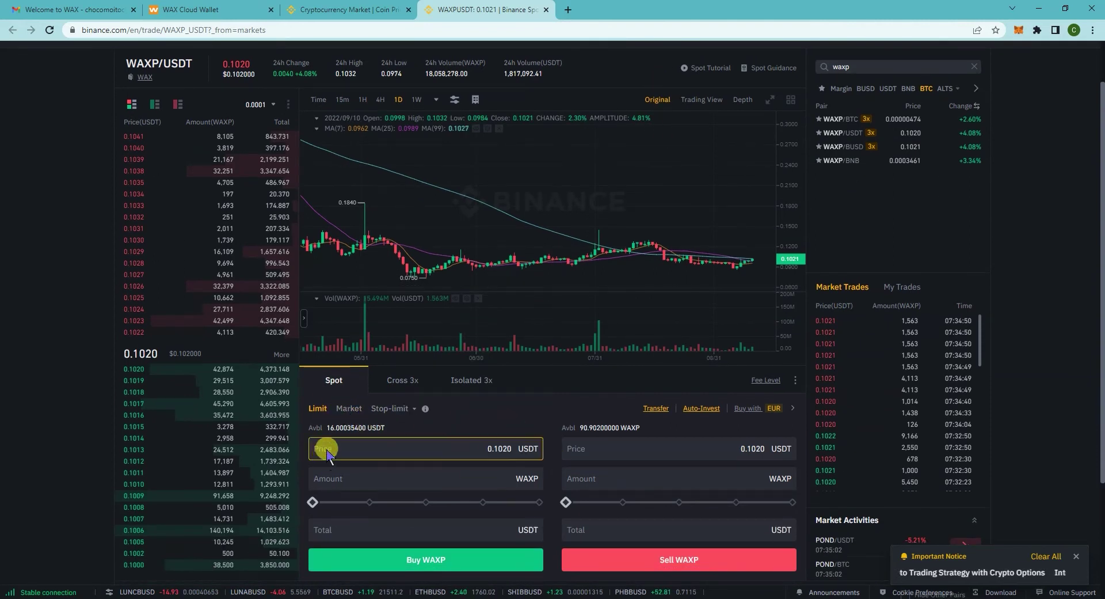
{"action": "left_click", "coordinate": [348, 410]}
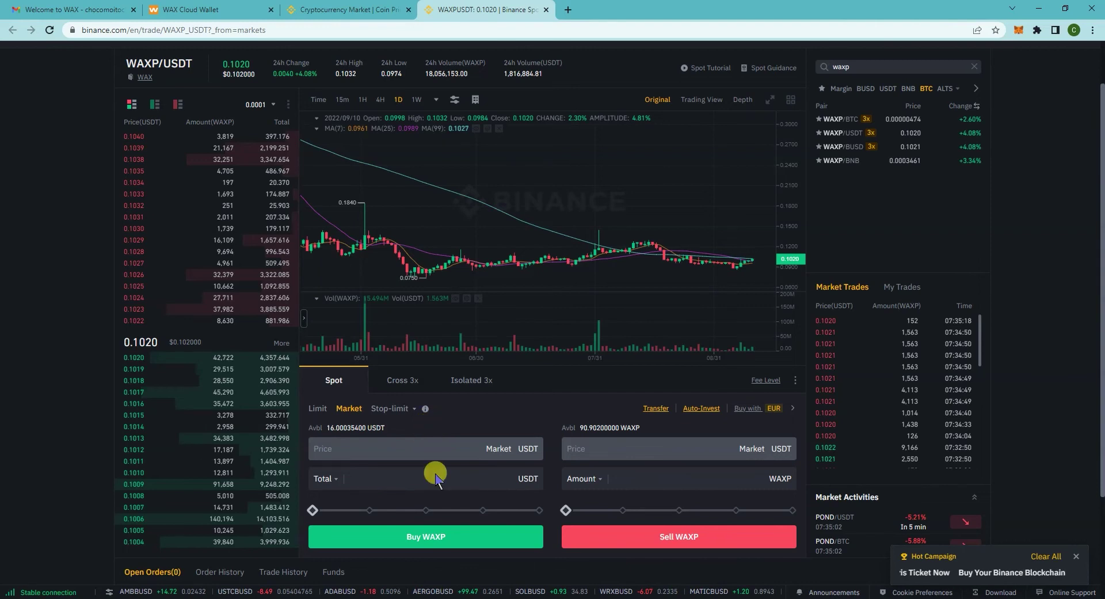
- Buy WAXP with a 10 USDT total at market price
{"action": "left_click", "coordinate": [460, 480]}
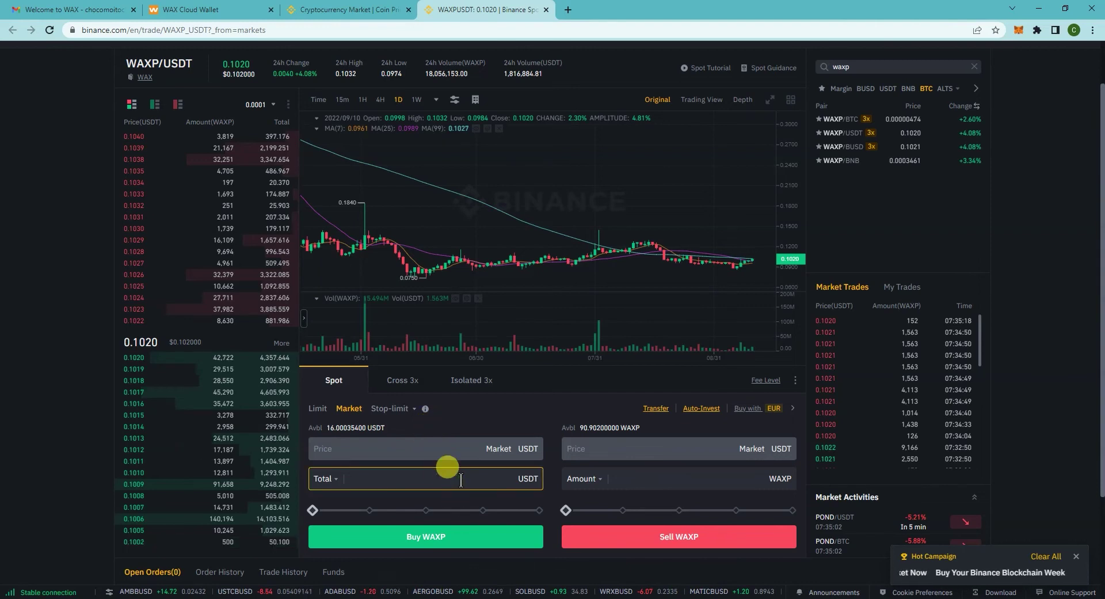
{"action": "type", "text": "10"}
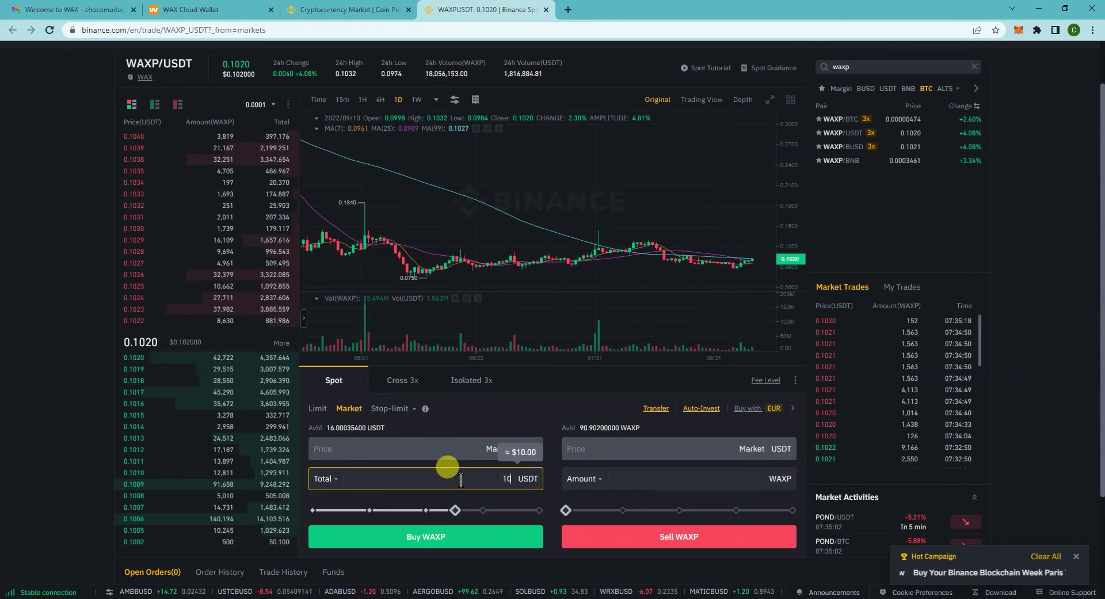
{"action": "left_click", "coordinate": [427, 543]}
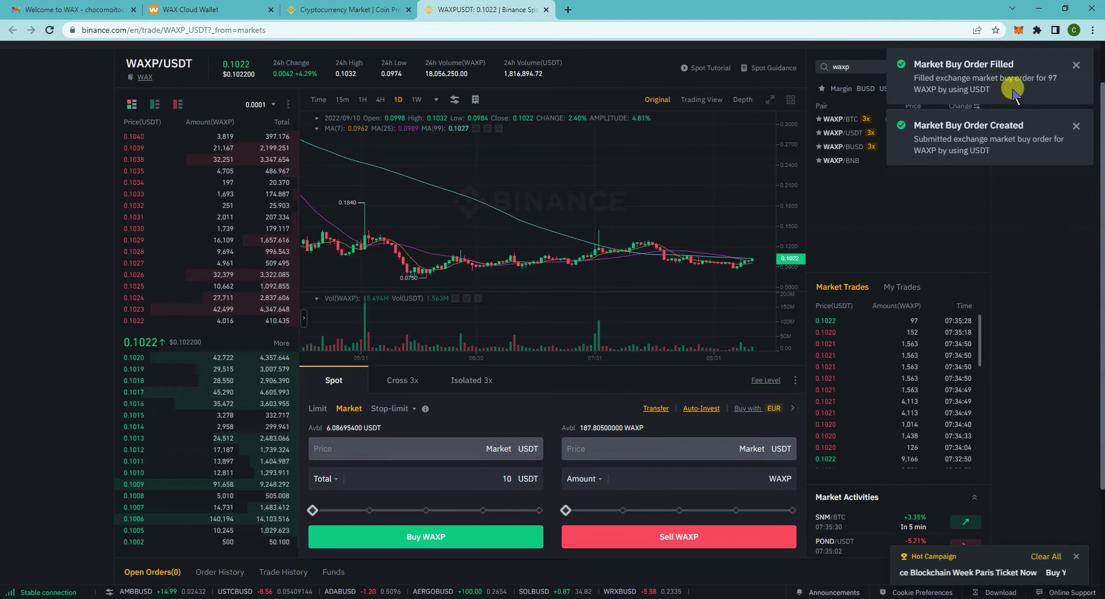
{"action": "left_click_drag", "start_coordinate": [1052, 78], "coordinate": [977, 87]}
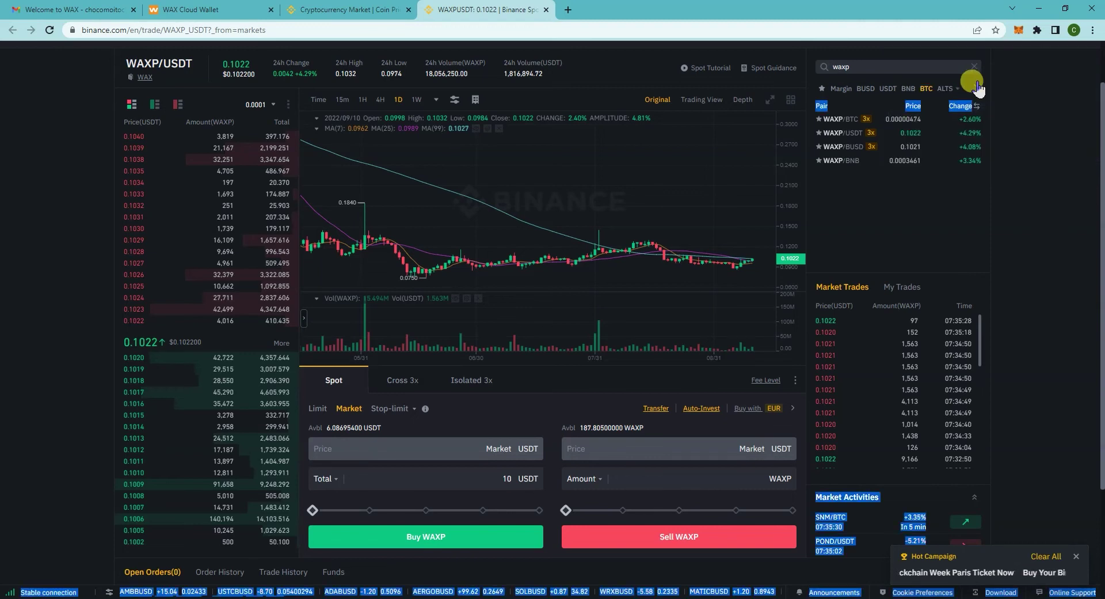
- Return to the Binance tab to view the Fiat and Spot balances, now with 187.805 WAXP
{"action": "left_click", "coordinate": [357, 17]}
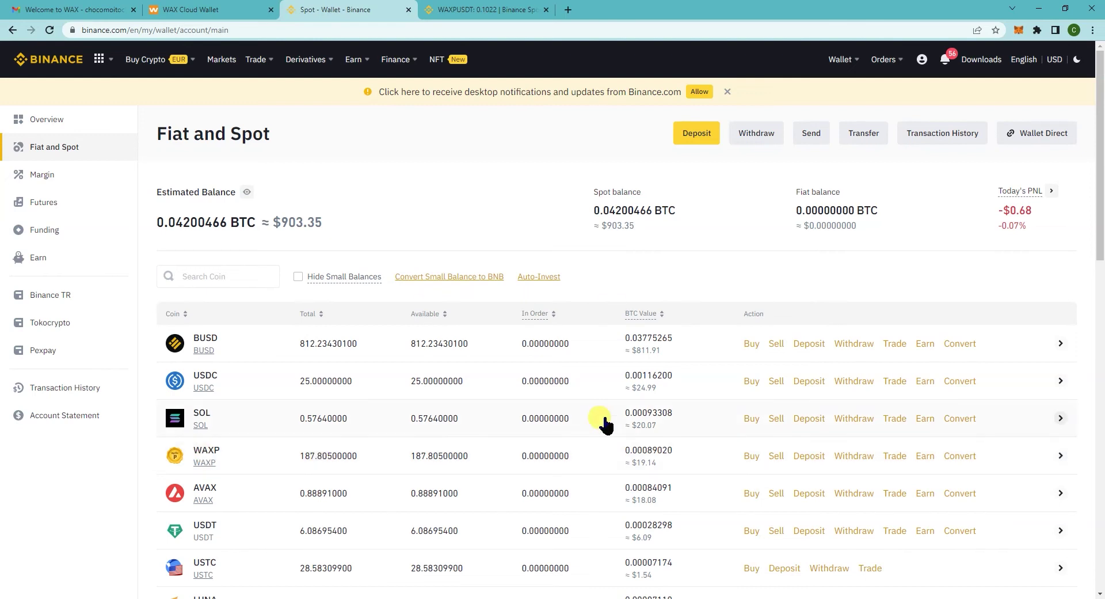
- Start a WAXP withdrawal from the Binance wallet list
{"action": "left_click", "coordinate": [851, 459]}
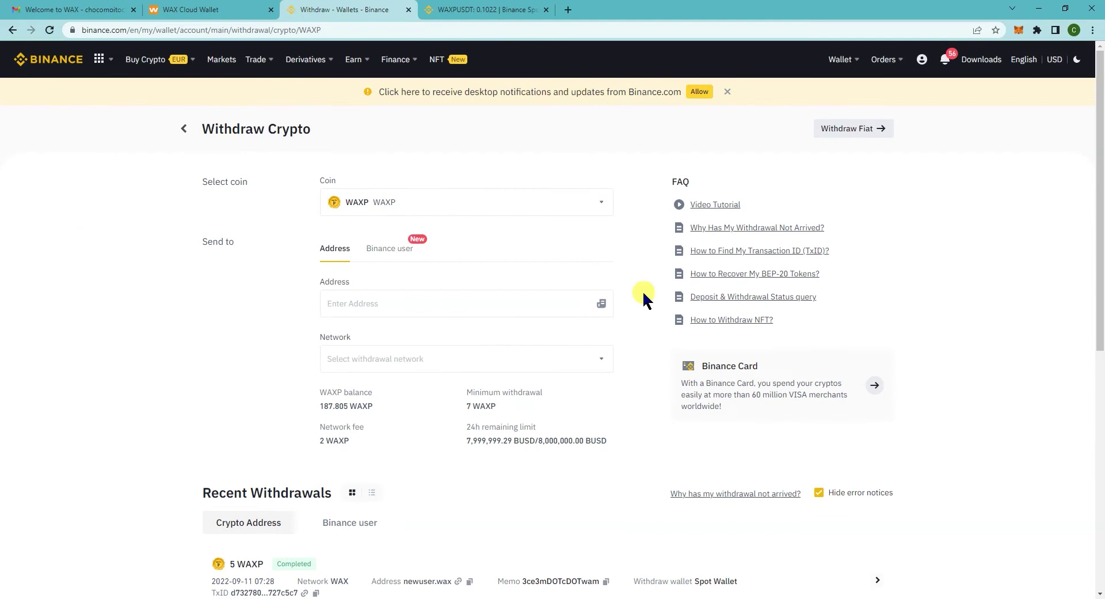
{"action": "left_click", "coordinate": [219, 10]}
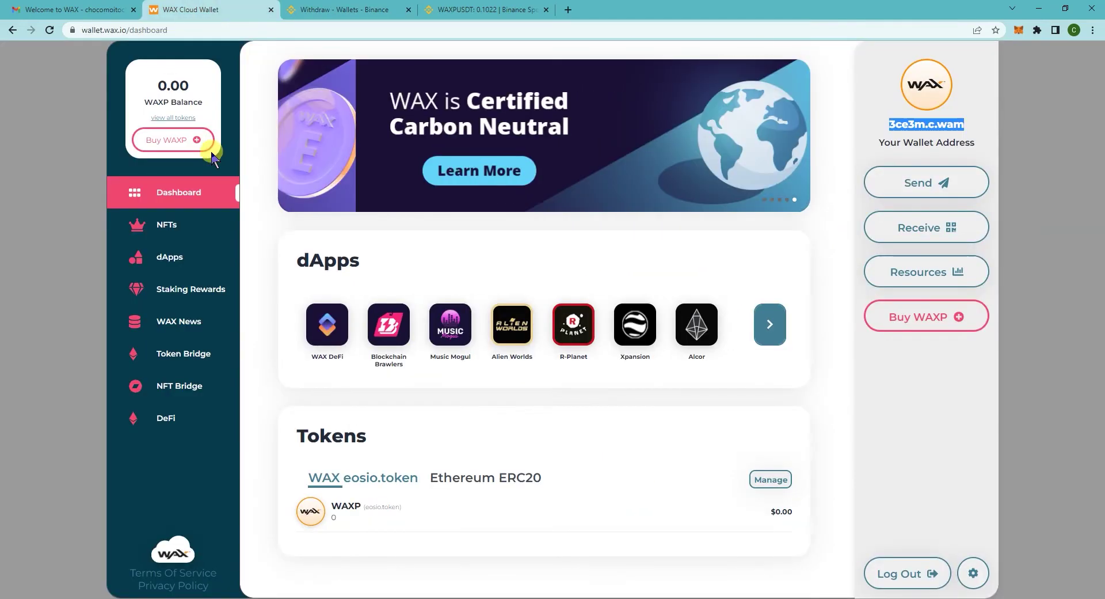
{"action": "left_click", "coordinate": [327, 10]}
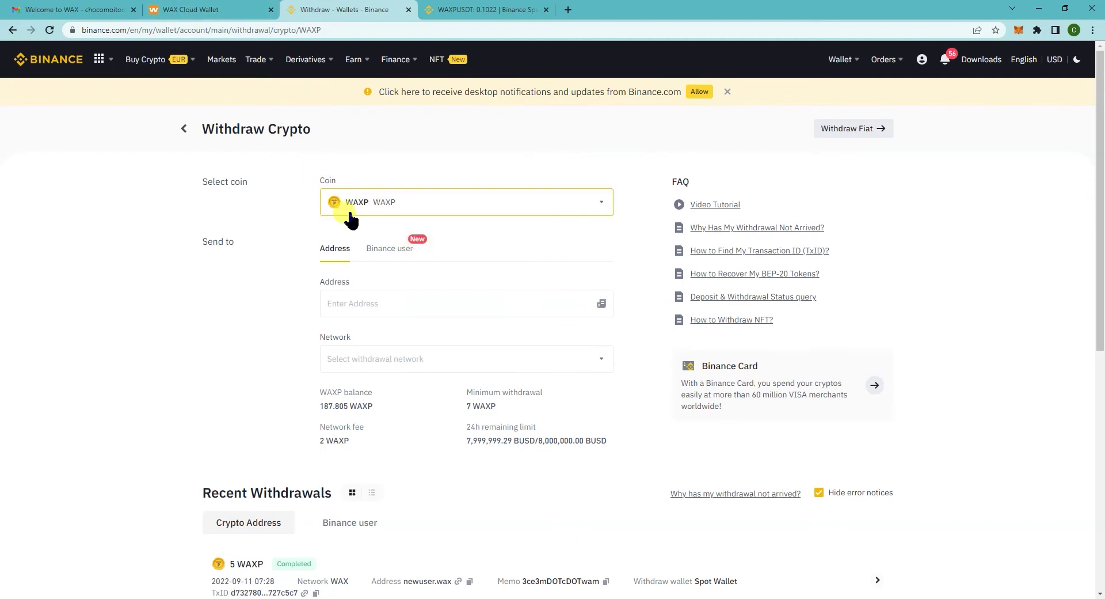
- In WAX Cloud Wallet, copy the wallet's account name from the Receive dialog
{"action": "left_click", "coordinate": [234, 10]}
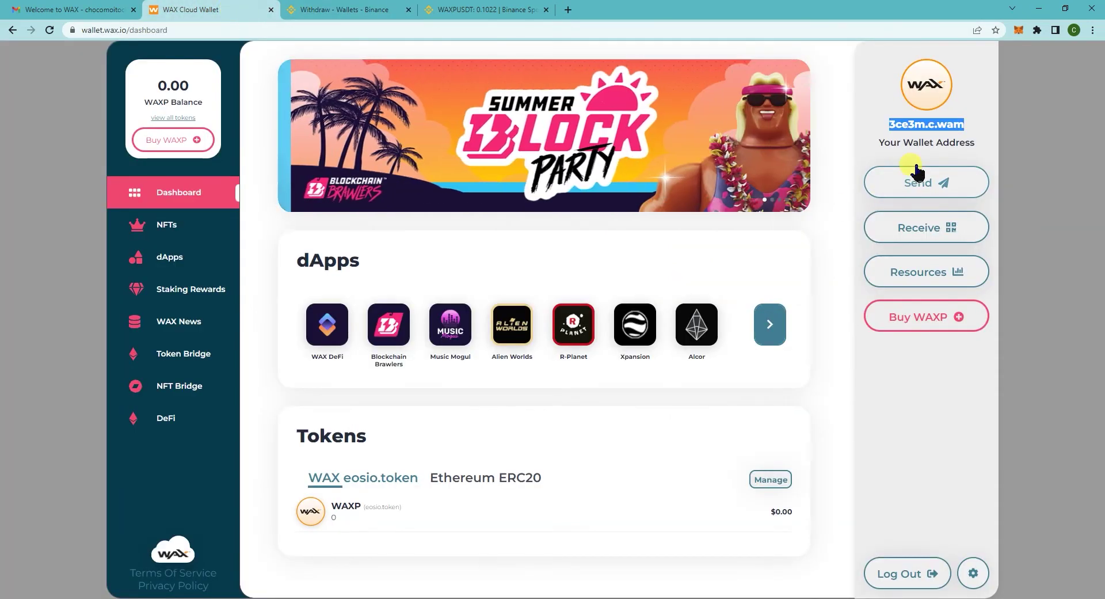
{"action": "right_click", "coordinate": [936, 127]}
{"action": "left_click", "coordinate": [944, 141]}
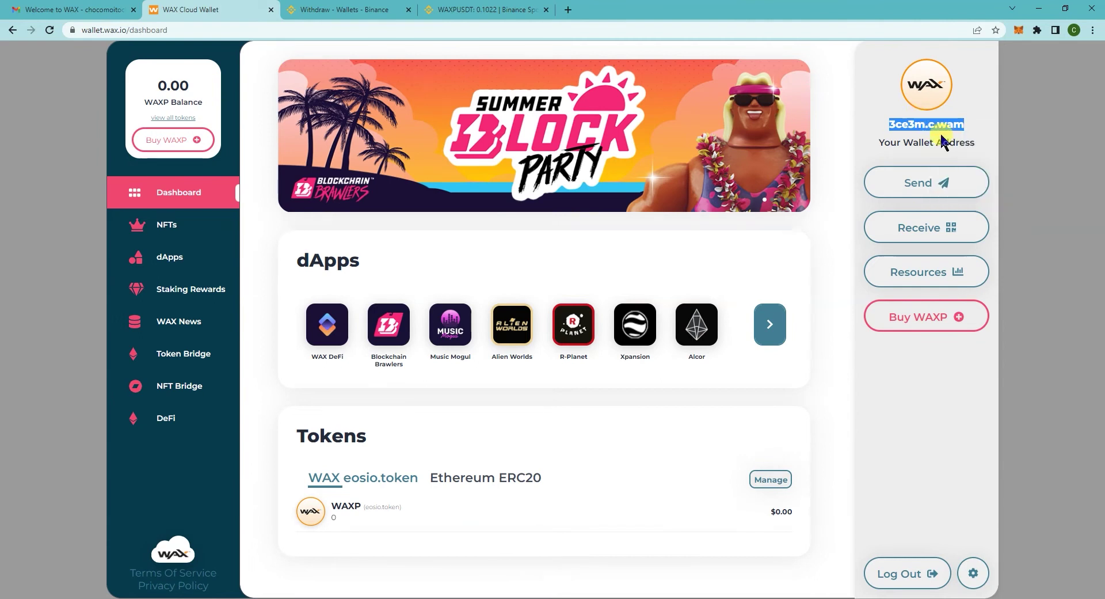
{"action": "left_click", "coordinate": [942, 233]}
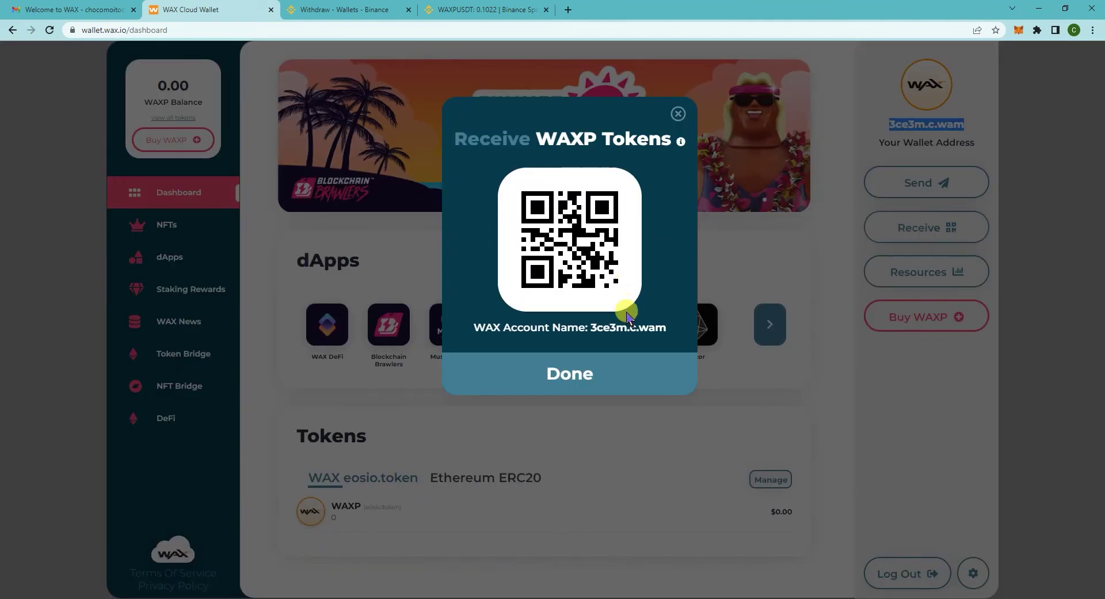
{"action": "left_click_drag", "start_coordinate": [590, 327], "coordinate": [651, 330]}
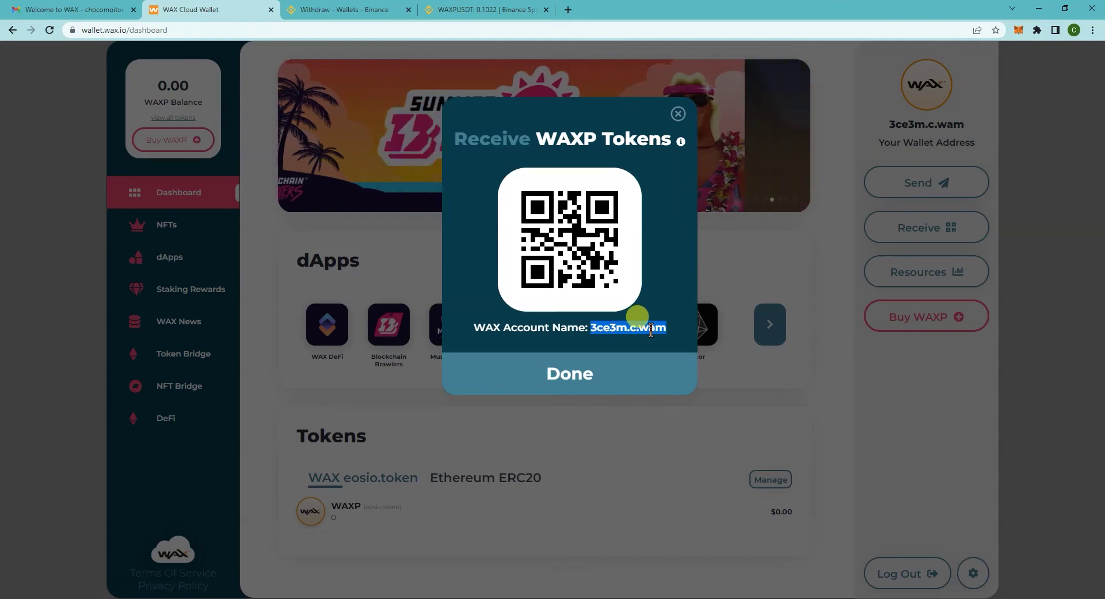
{"action": "right_click", "coordinate": [651, 329]}
{"action": "left_click", "coordinate": [671, 338]}
- Paste the WAX account name as the withdrawal address and confirm the MEMO warning
{"action": "left_click", "coordinate": [340, 10]}
{"action": "left_click", "coordinate": [419, 317]}
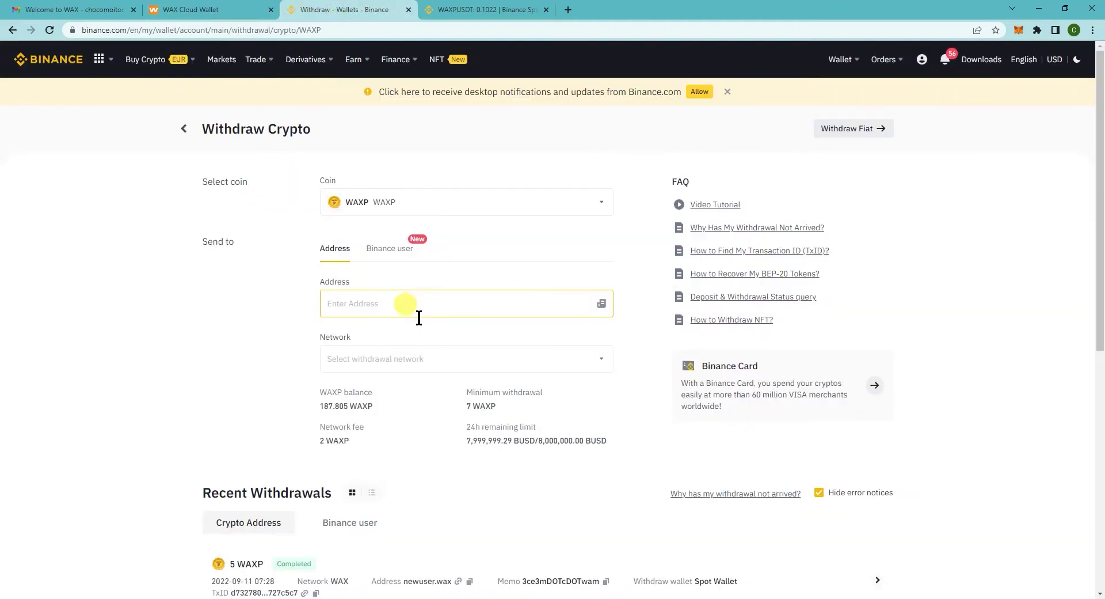
{"action": "right_click", "coordinate": [371, 305]}
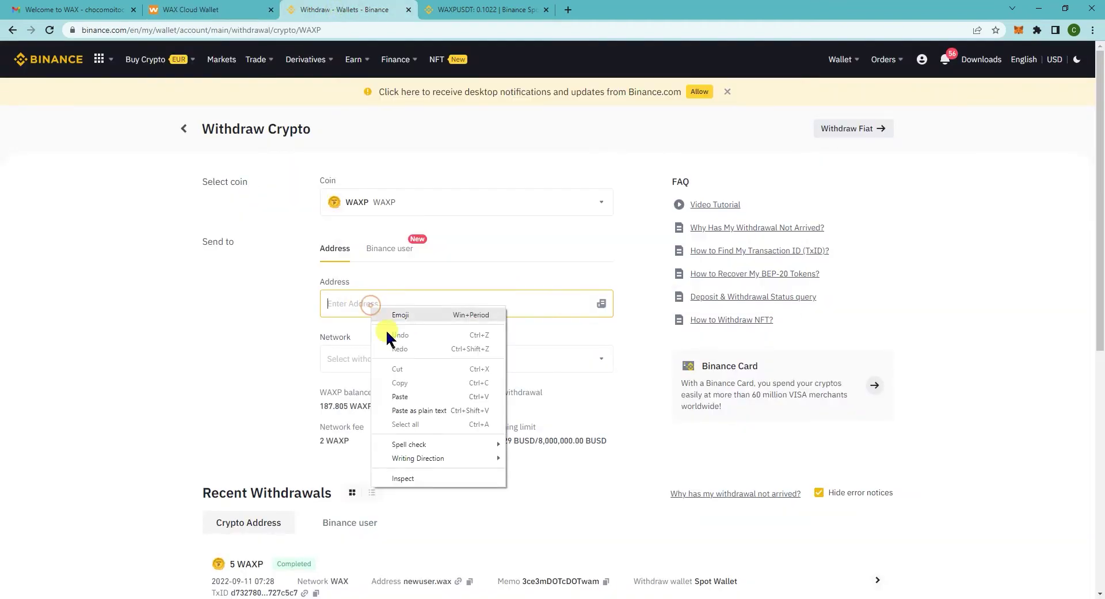
{"action": "left_click", "coordinate": [409, 395]}
{"action": "left_click", "coordinate": [581, 384]}
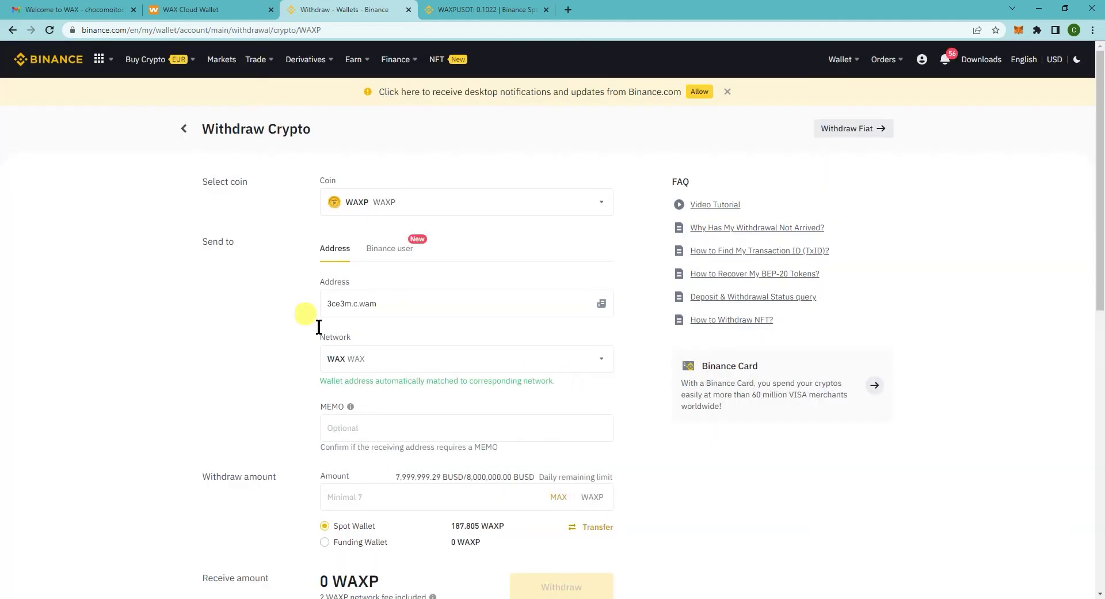
{"action": "scroll", "coordinate": [259, 316], "scroll_direction": "down", "scroll_amount": 1}
{"action": "left_click", "coordinate": [370, 378]}
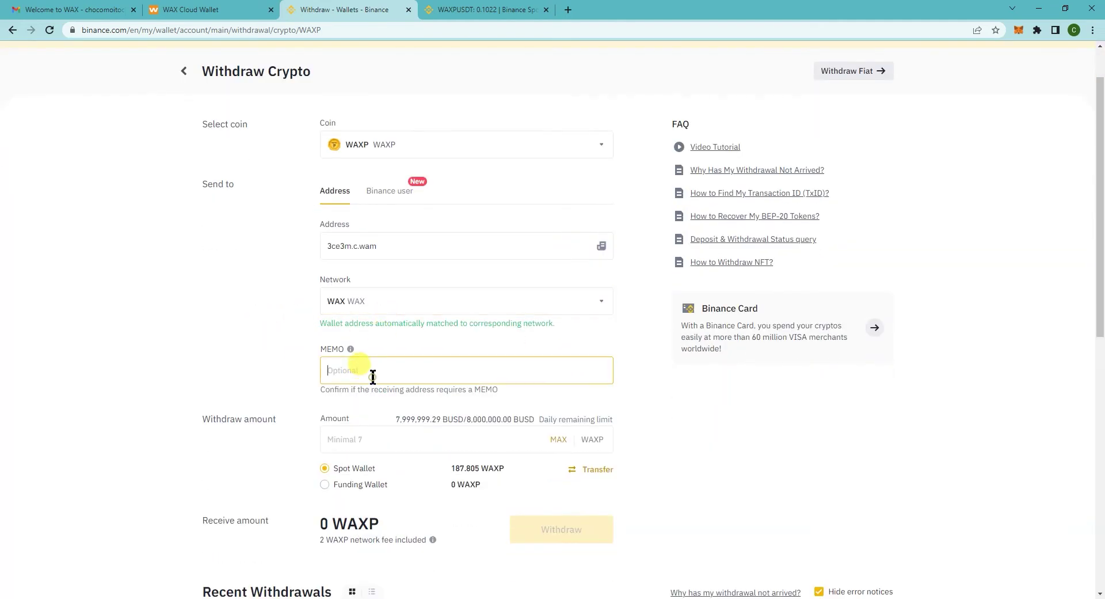
{"action": "left_click", "coordinate": [418, 246]}
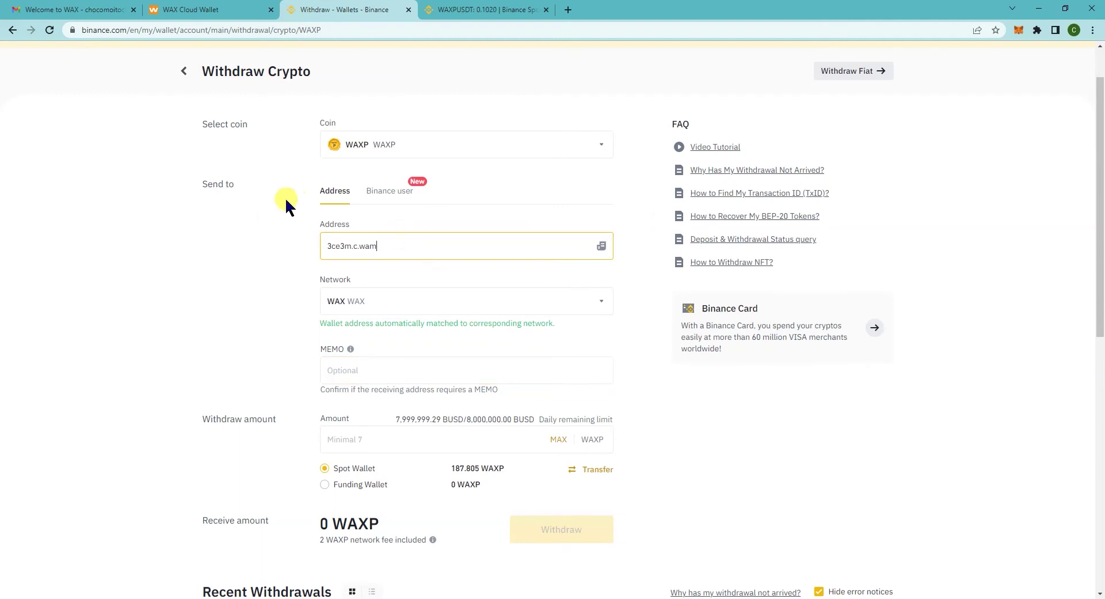
{"action": "scroll", "coordinate": [271, 224], "scroll_direction": "down", "scroll_amount": 2}
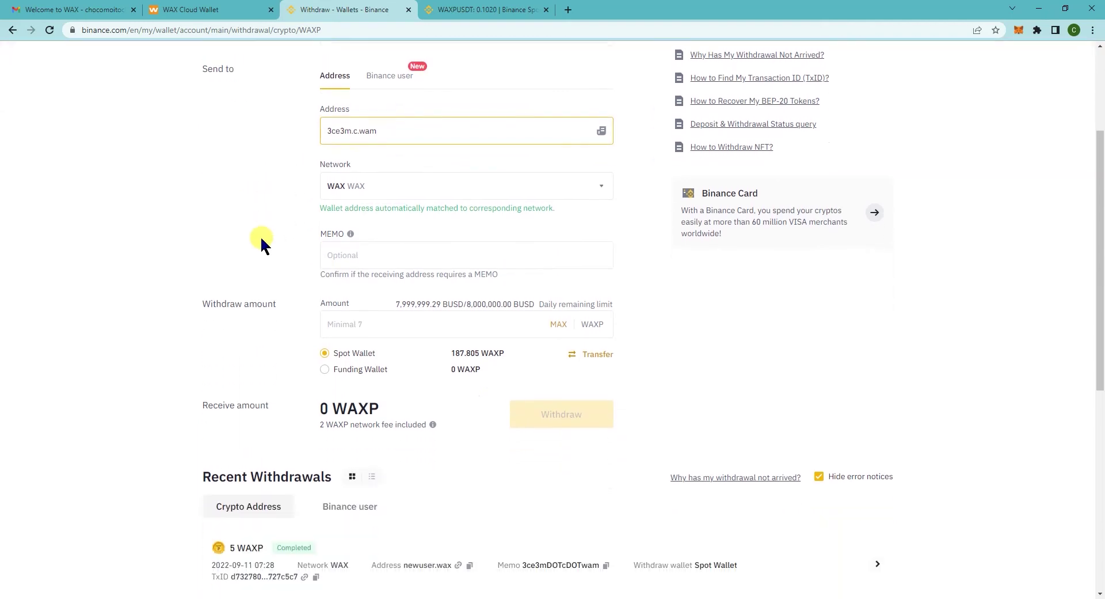
- Enter a withdrawal amount of 10 WAXP, so 8 WAXP will be received
{"action": "left_click", "coordinate": [356, 326]}
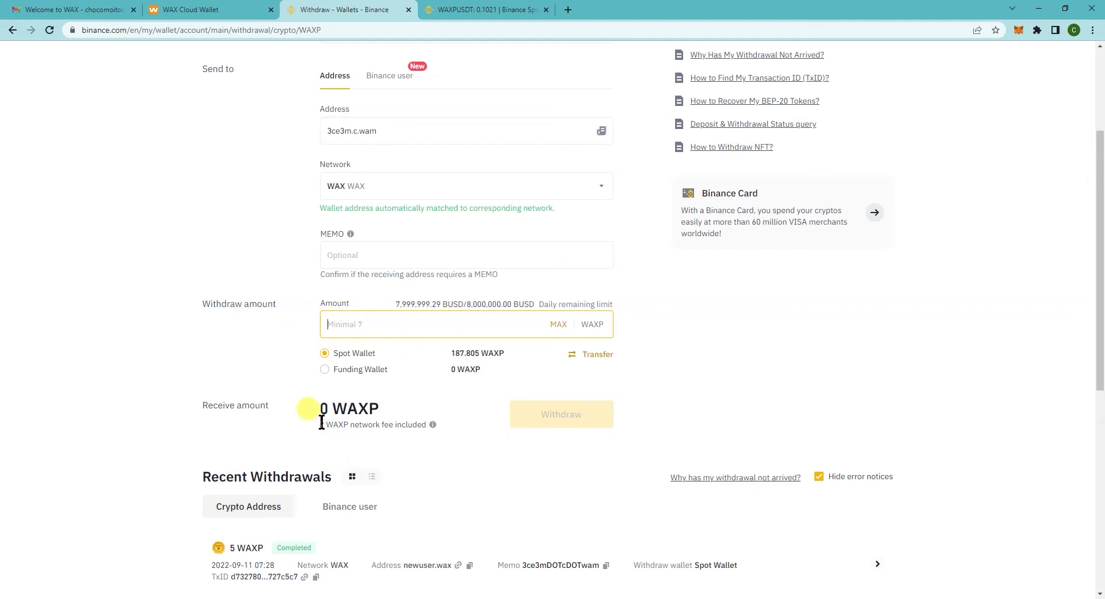
{"action": "left_click_drag", "start_coordinate": [314, 411], "coordinate": [324, 433]}
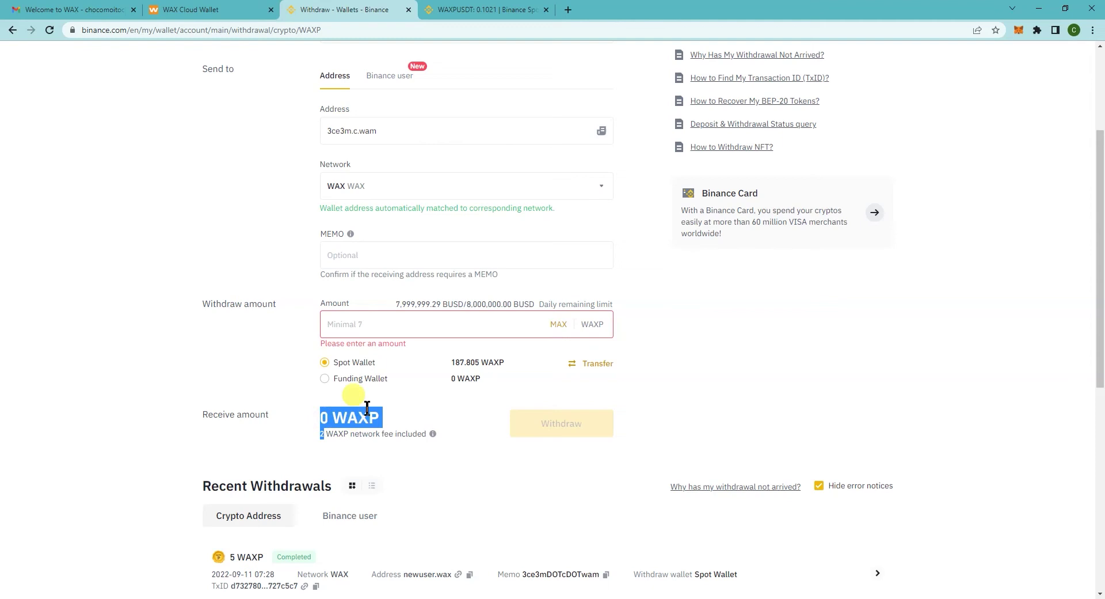
{"action": "left_click", "coordinate": [357, 325]}
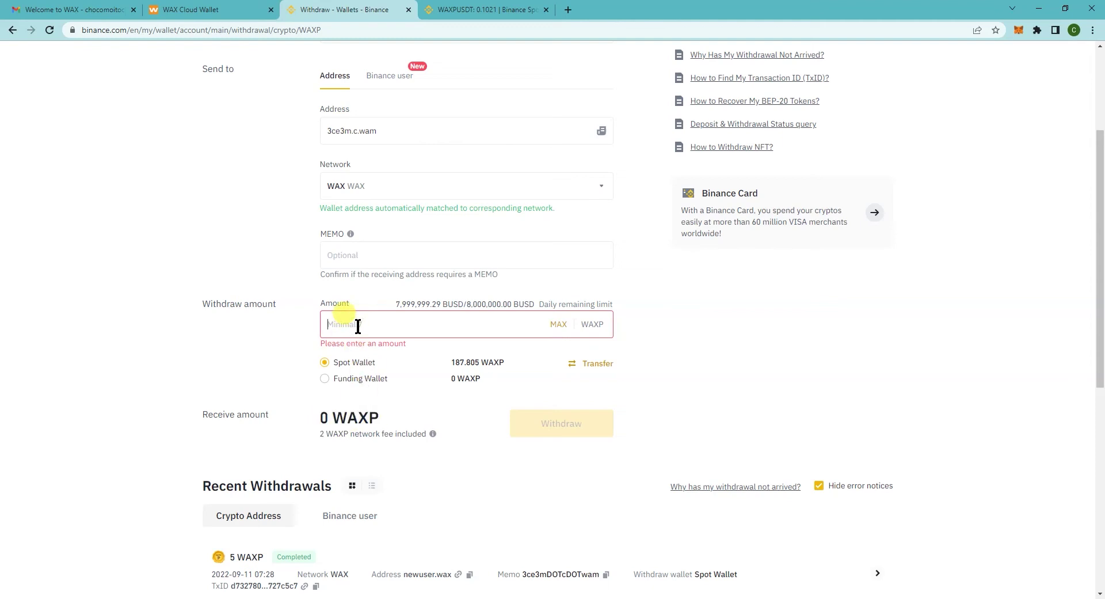
{"action": "type", "text": "10"}
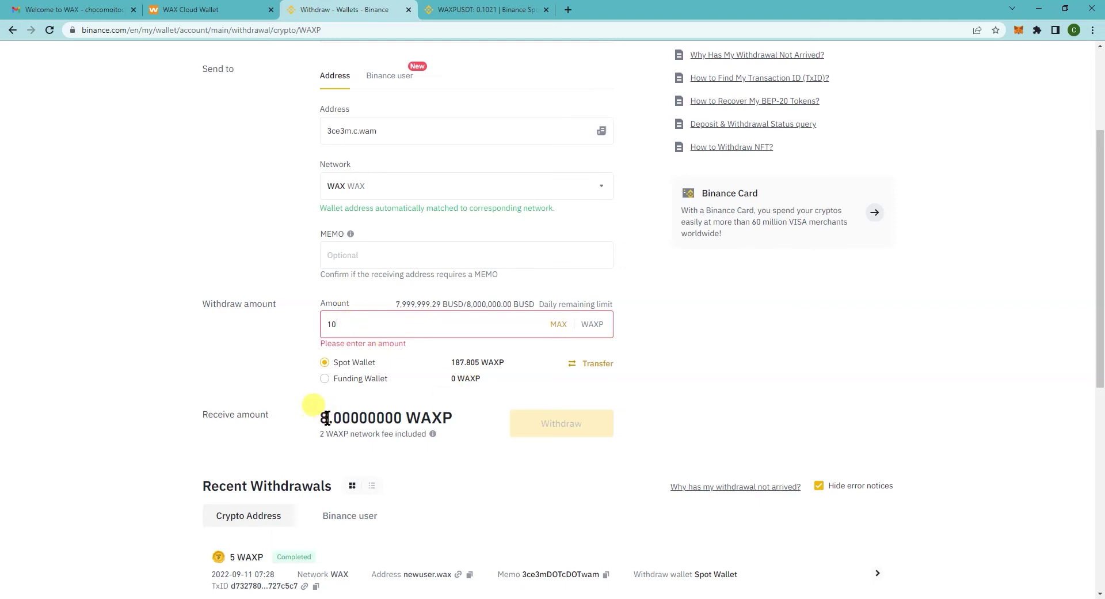
{"action": "left_click_drag", "start_coordinate": [316, 411], "coordinate": [321, 418]}
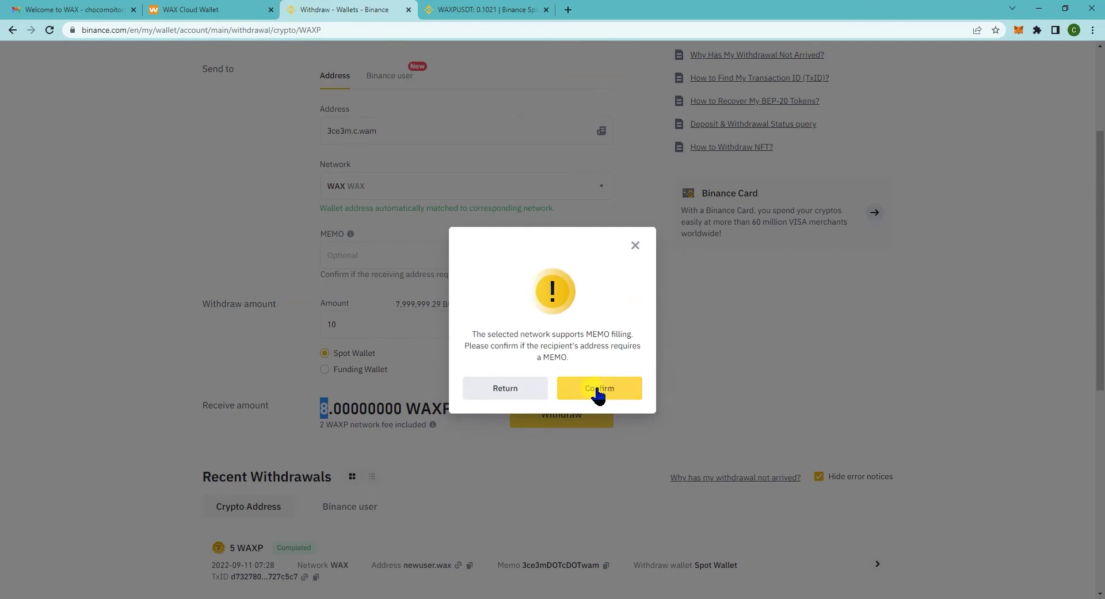
- Submit the WAXP withdrawal and complete the security verification
{"action": "left_click", "coordinate": [597, 393]}
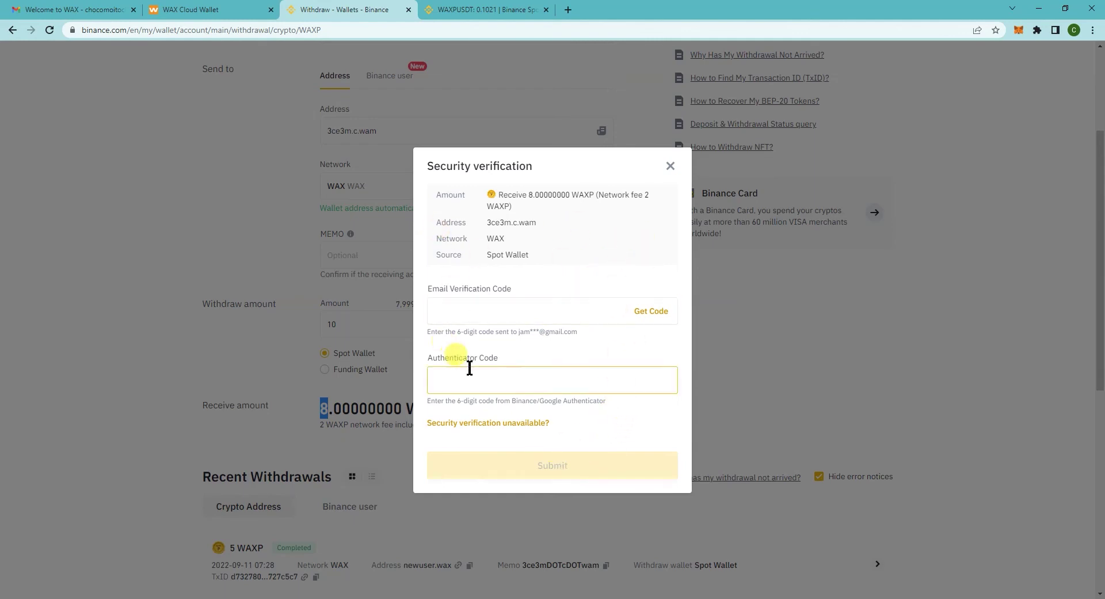
{"action": "left_click", "coordinate": [208, 10]}
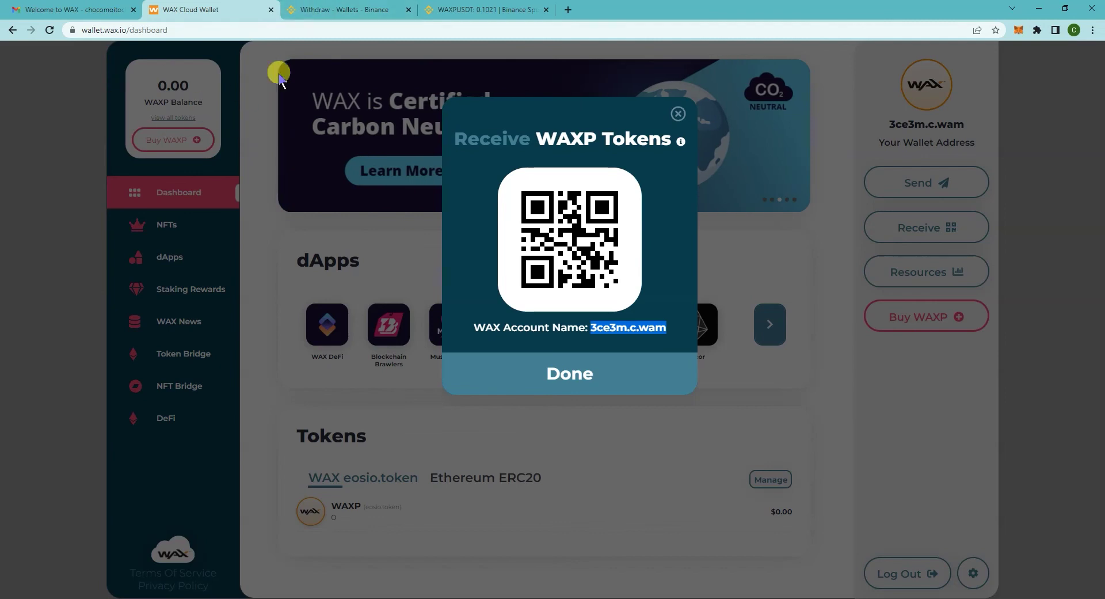
{"action": "left_click", "coordinate": [347, 12]}
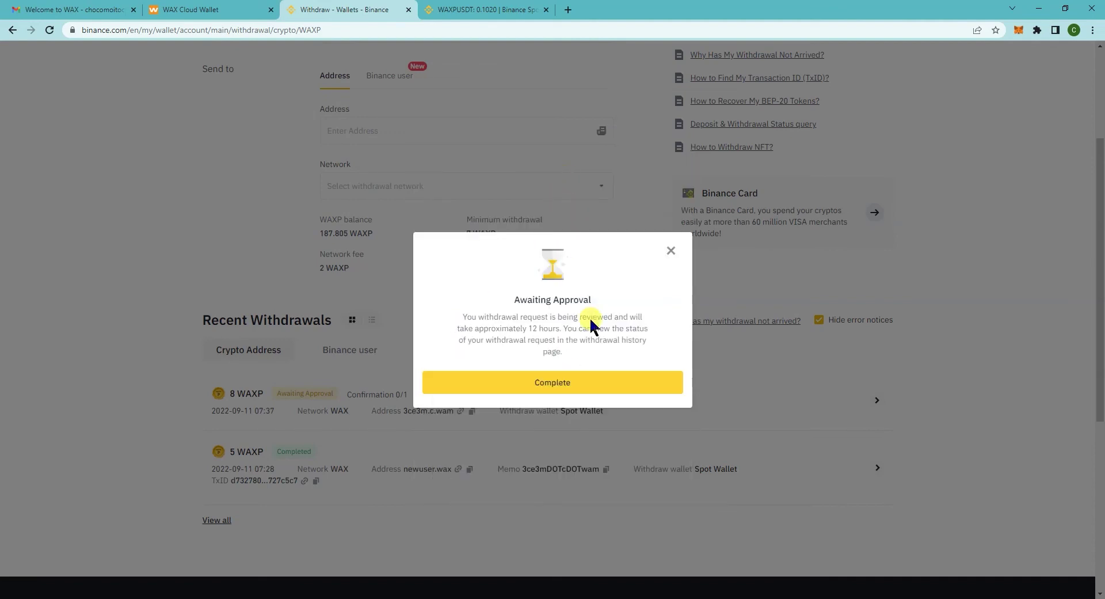
- Dismiss the Awaiting Approval notice and check that the 8 WAXP withdrawal shows Processing
{"action": "double_click", "coordinate": [575, 301]}
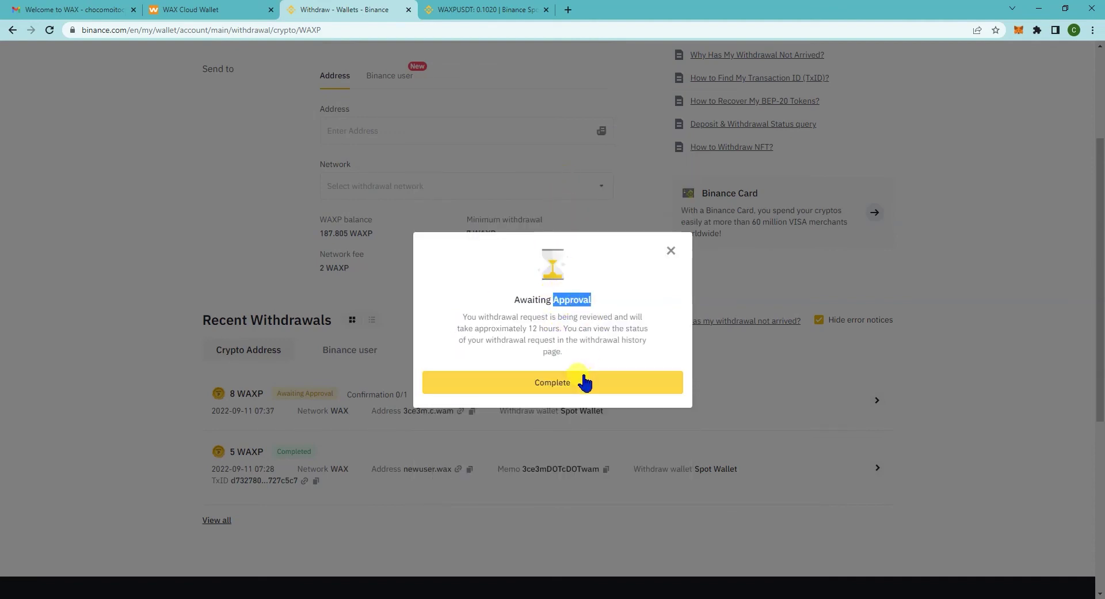
{"action": "left_click", "coordinate": [558, 385]}
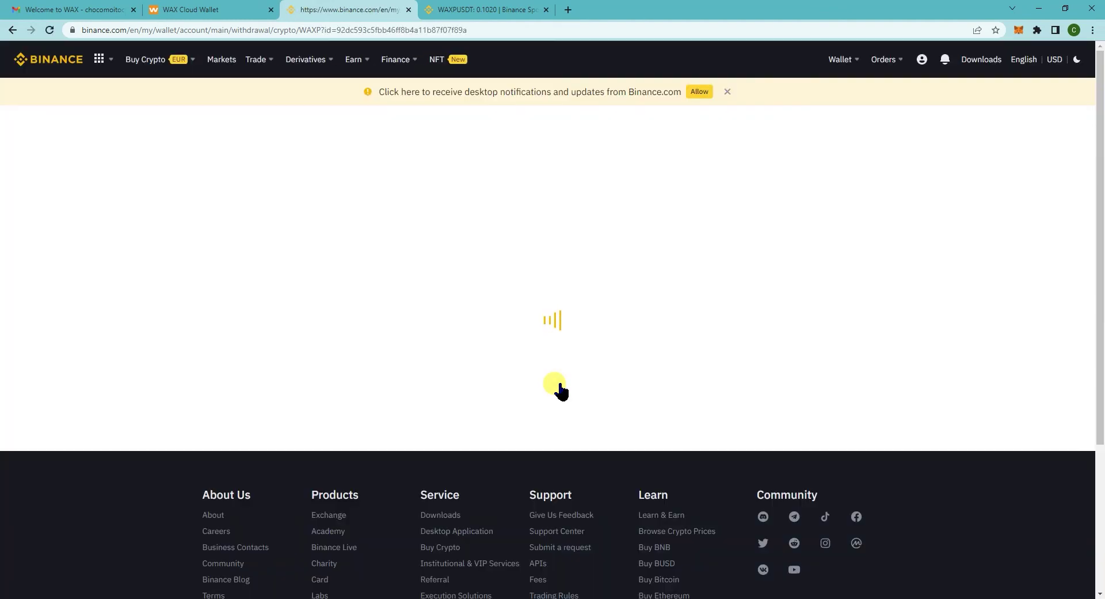
{"action": "scroll", "coordinate": [619, 390], "scroll_direction": "down", "scroll_amount": 3}
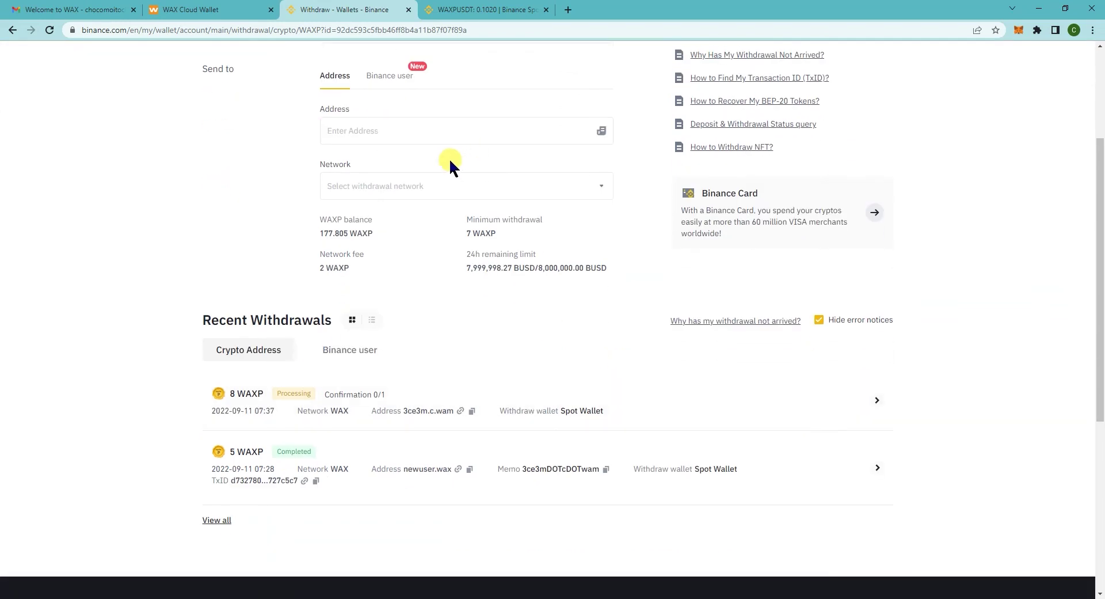
{"action": "mouse_move", "coordinate": [332, 392]}
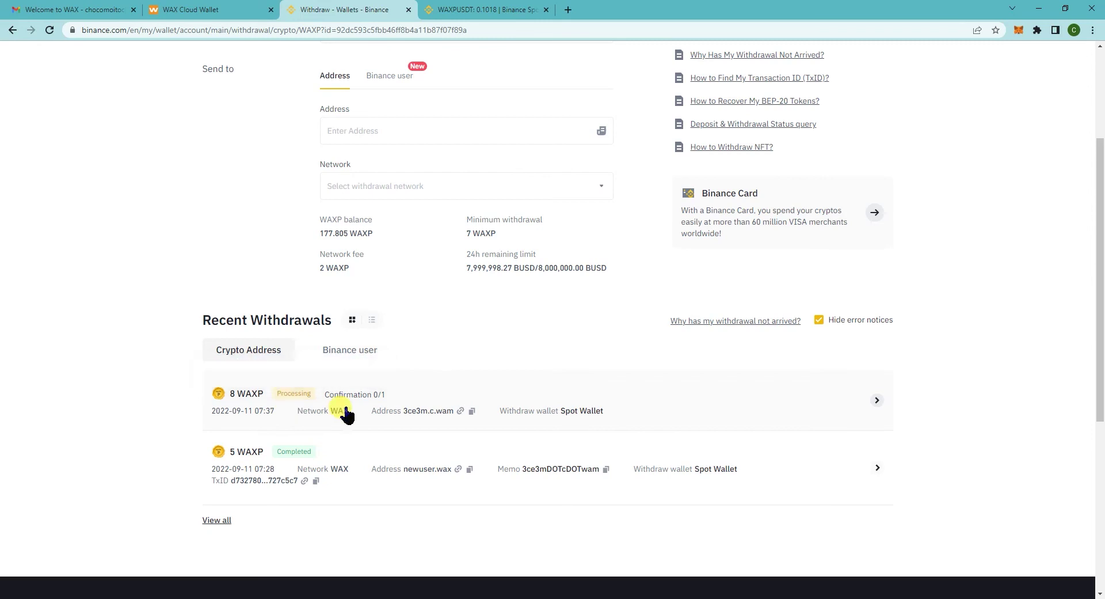
{"action": "scroll", "coordinate": [345, 412], "scroll_direction": "up", "scroll_amount": 3}
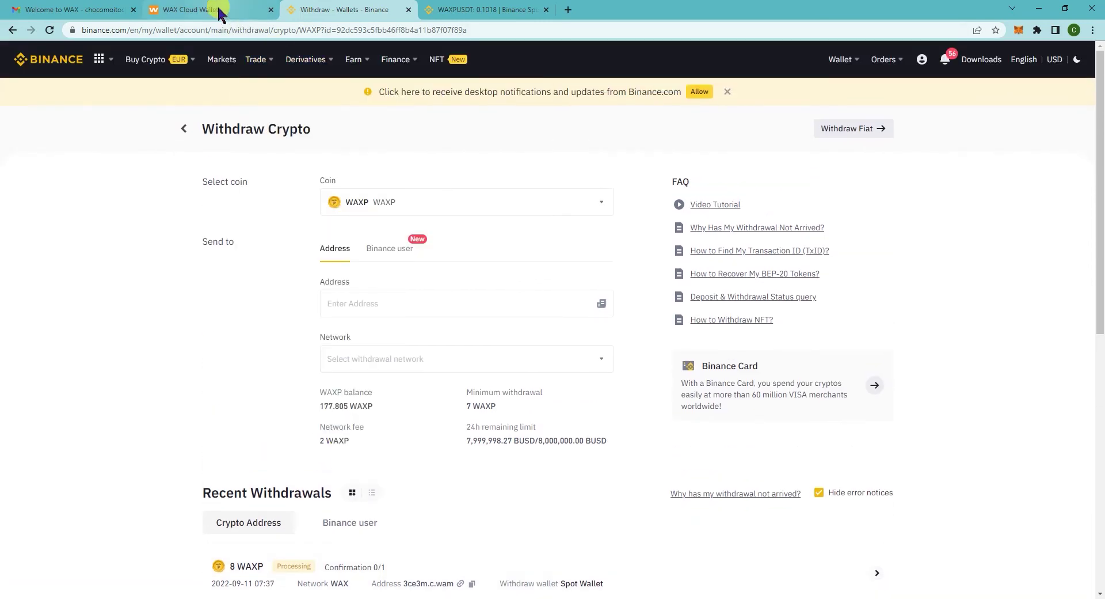
- Close the WAX Cloud Wallet Receive dialog and check the 8.00 WAXP balance
{"action": "left_click", "coordinate": [221, 13]}
{"action": "left_click", "coordinate": [621, 377]}
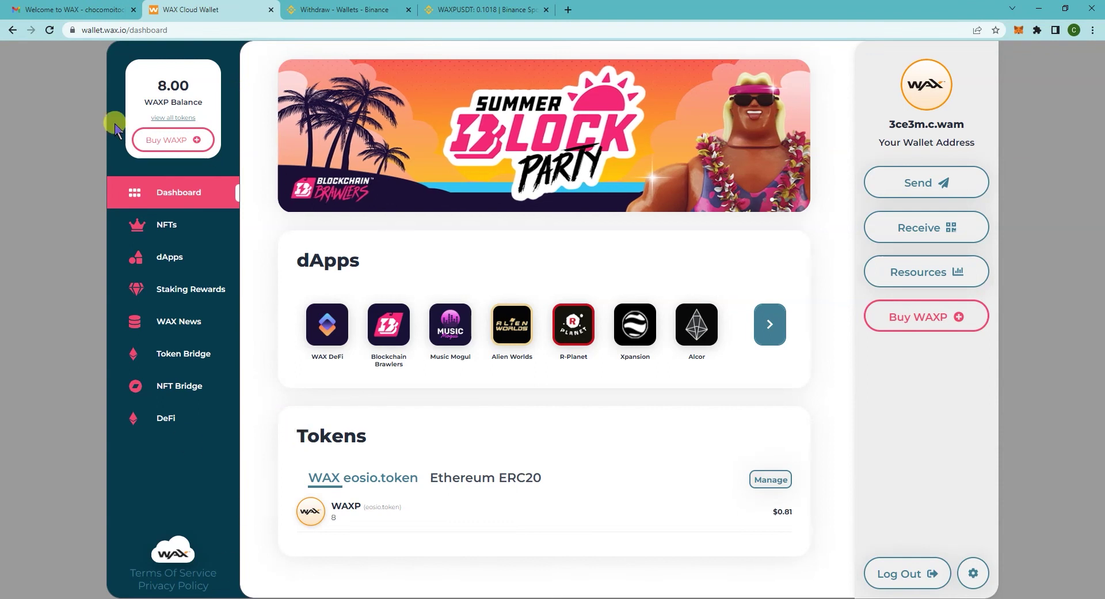
{"action": "double_click", "coordinate": [180, 83]}
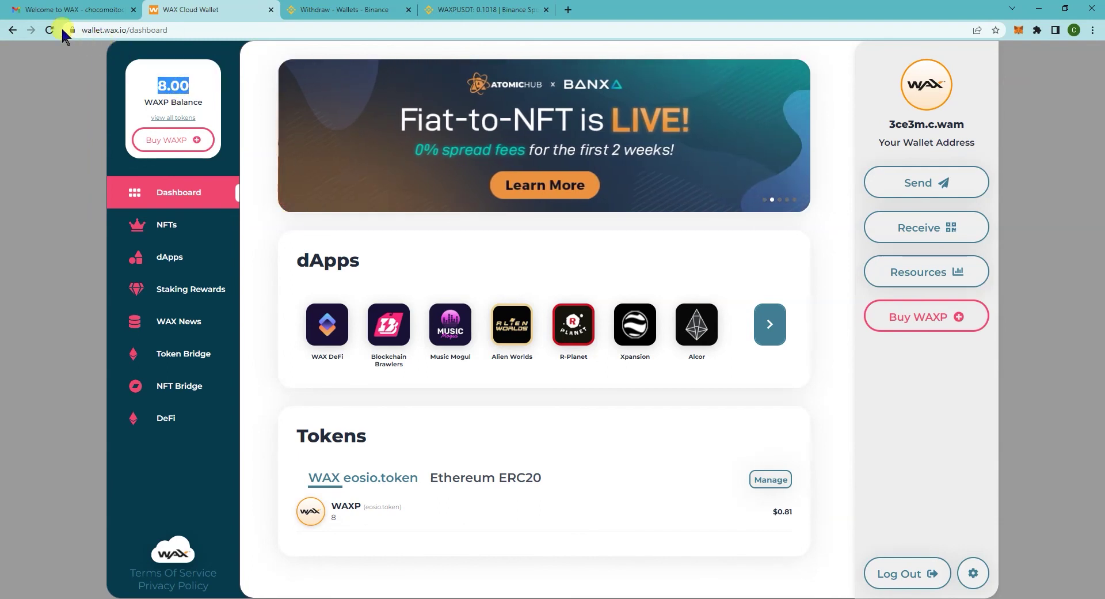
{"action": "mouse_move", "coordinate": [187, 88]}
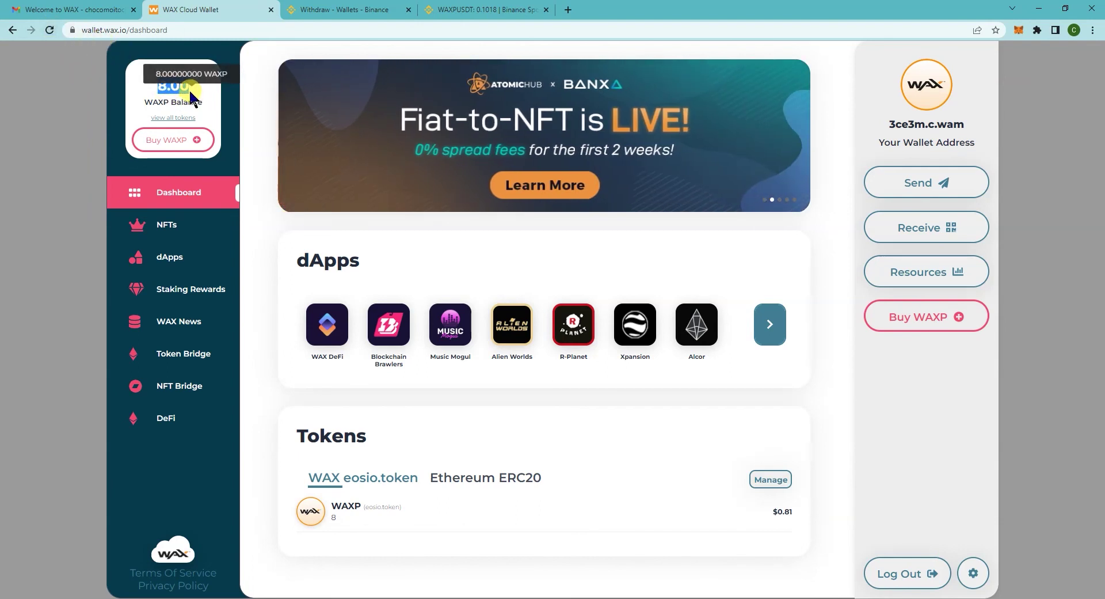
{"action": "left_click", "coordinate": [160, 94]}
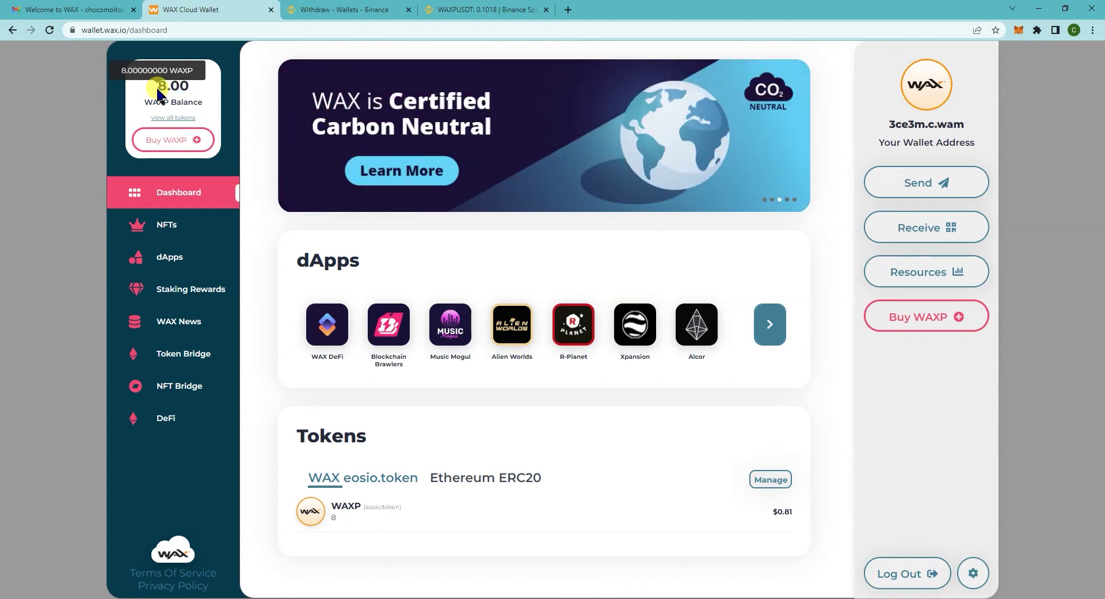
{"action": "left_click_drag", "start_coordinate": [158, 91], "coordinate": [189, 87]}
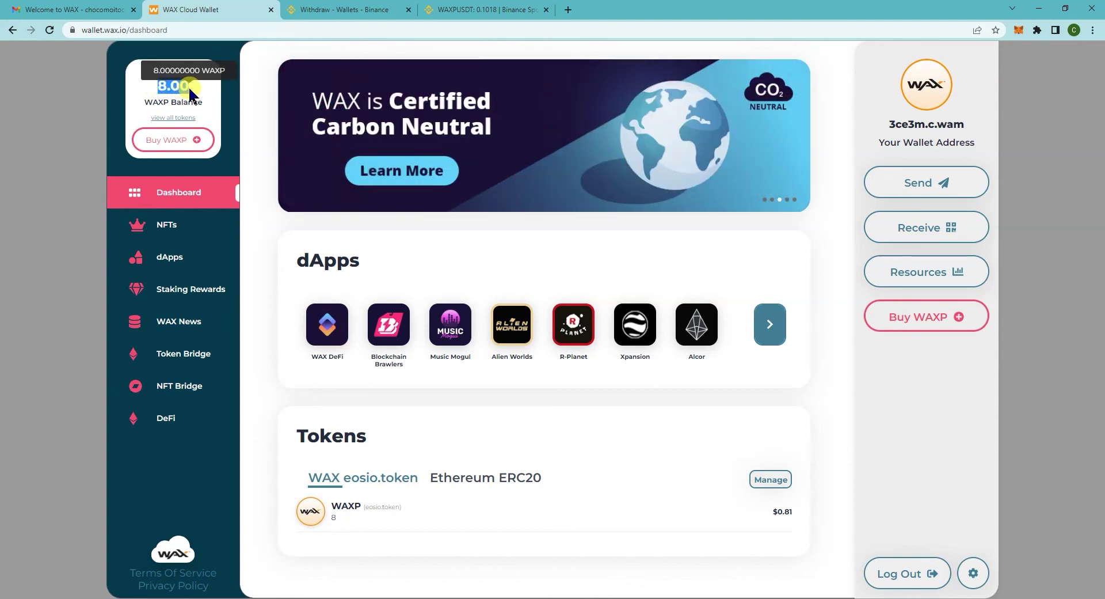